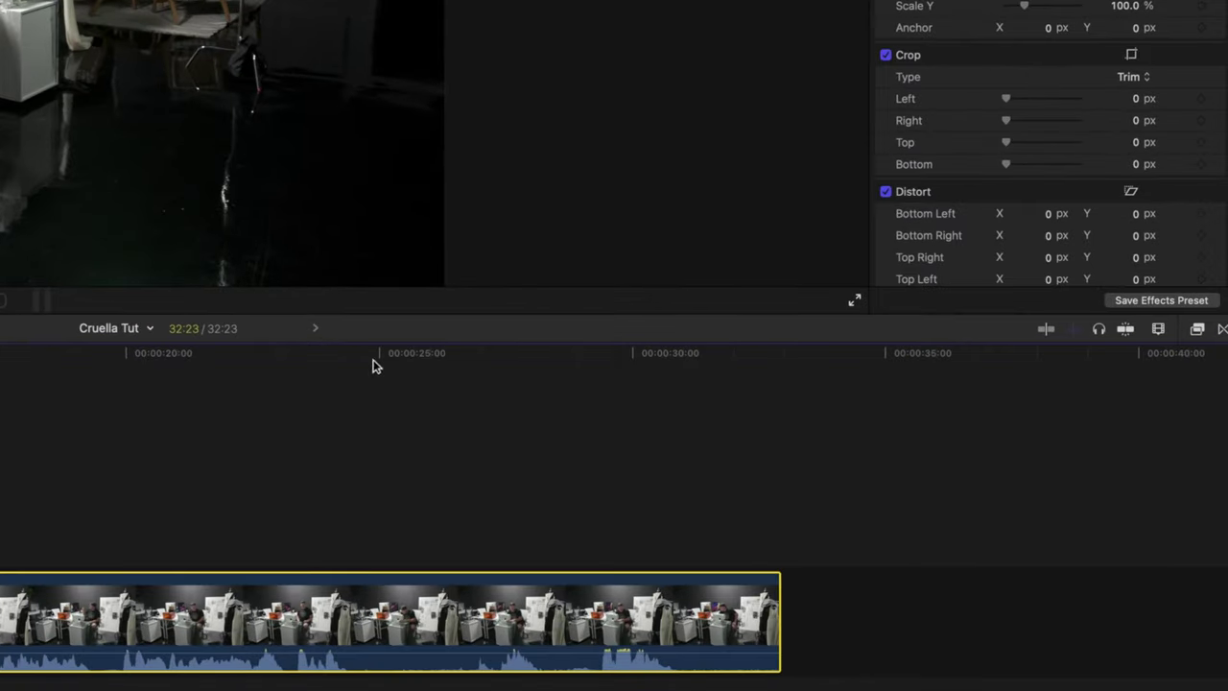
Apply mTracker 3D to the Cruella Tut office clip and track its camera motion
left_click(1197, 330)
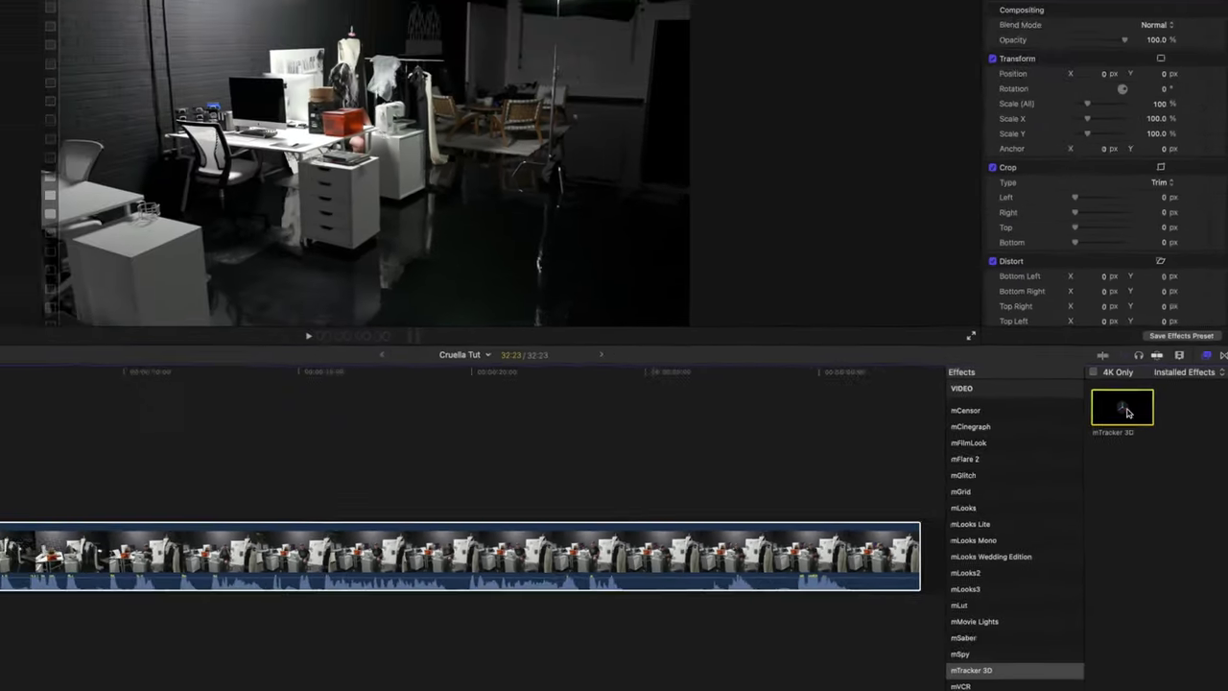
left_click_drag(1077, 405, 0, 562)
left_click_drag(508, 498, 494, 519)
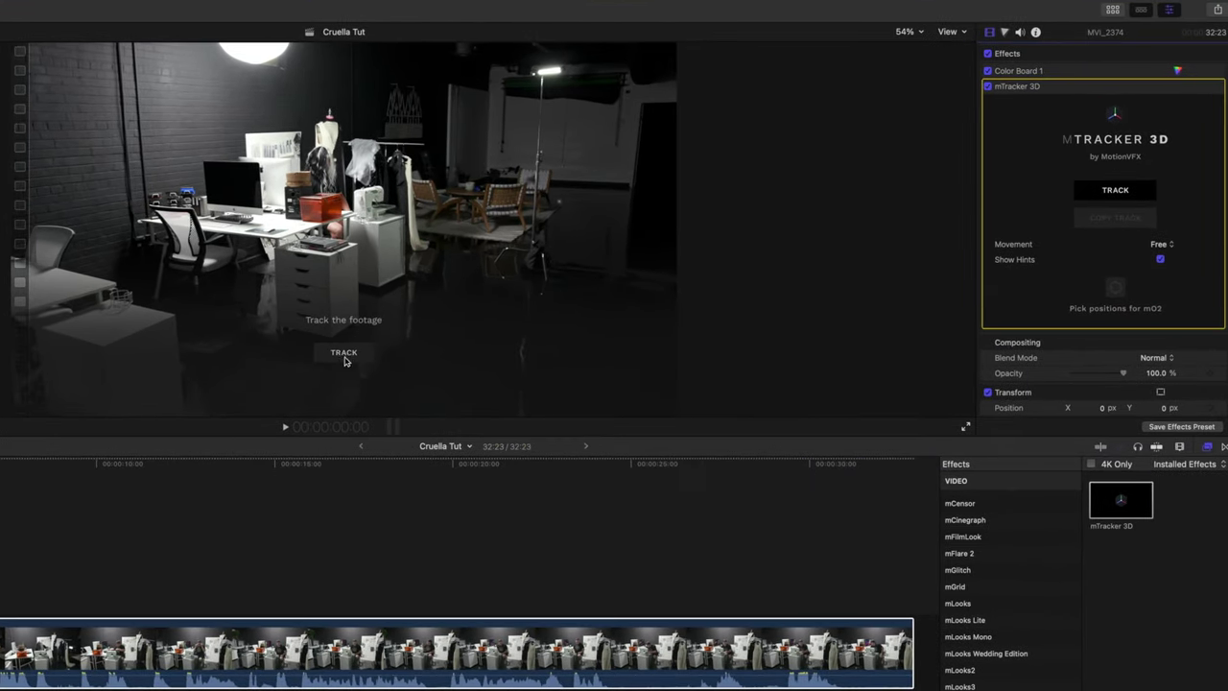
left_click(1094, 191)
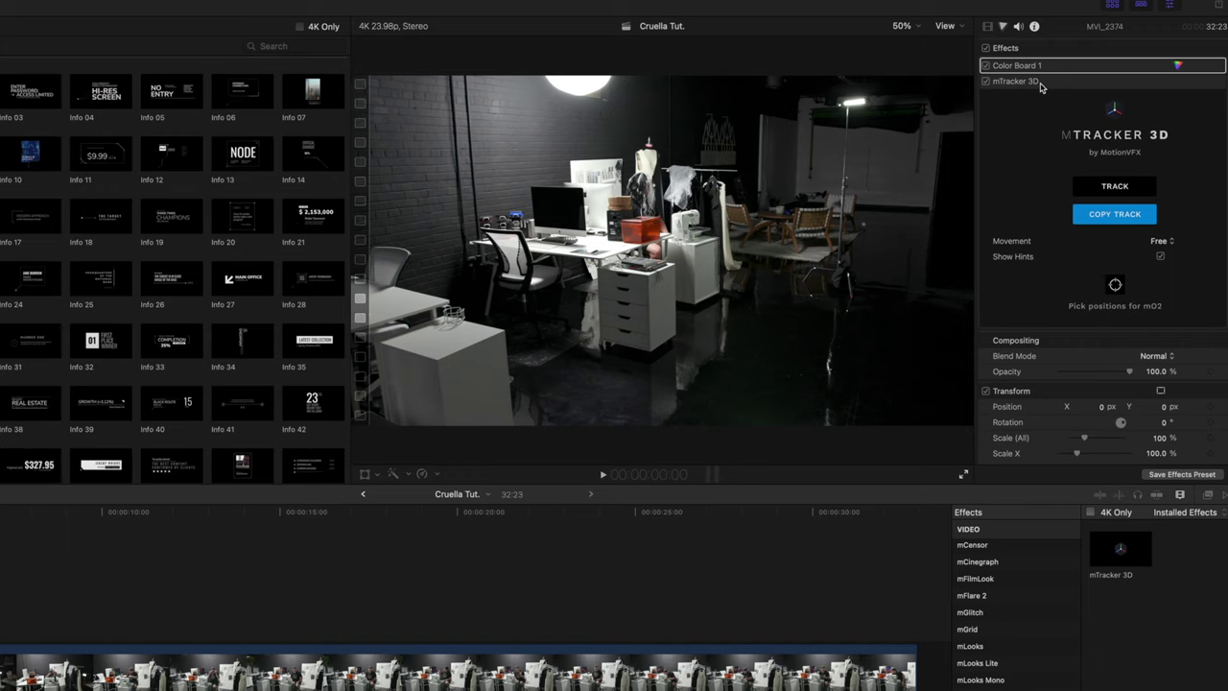
Select the clip's mTracker 3D effect and copy its tracking data
left_click(1041, 85)
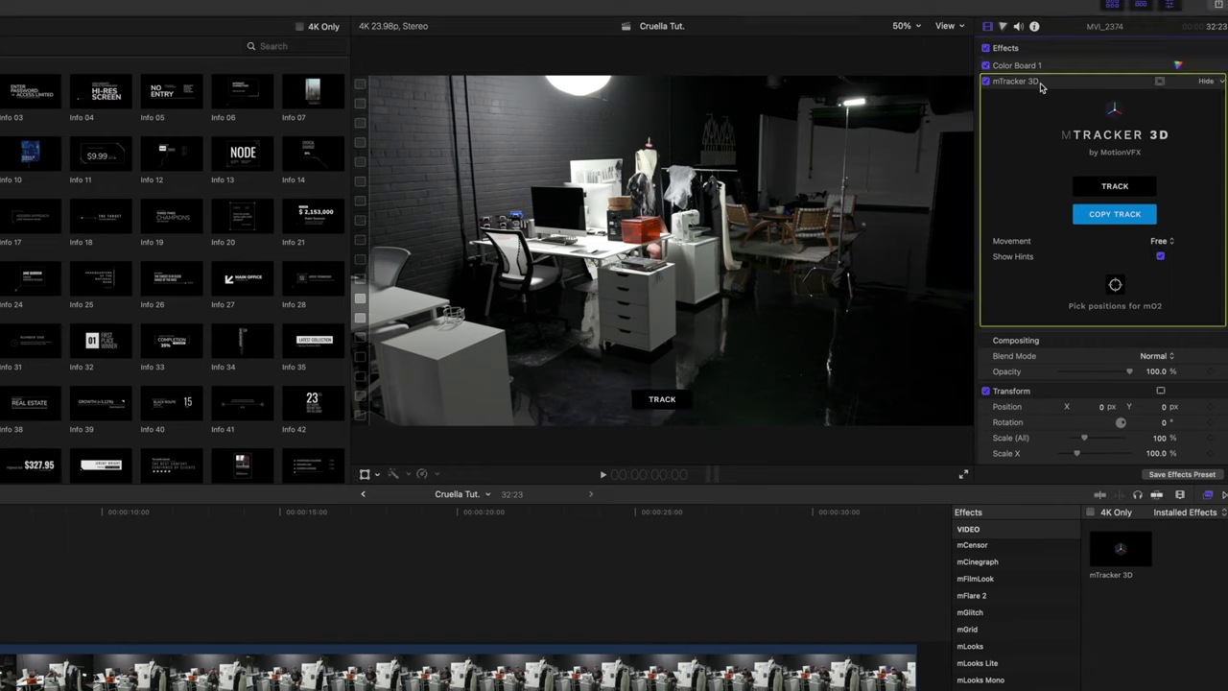
left_click(1099, 219)
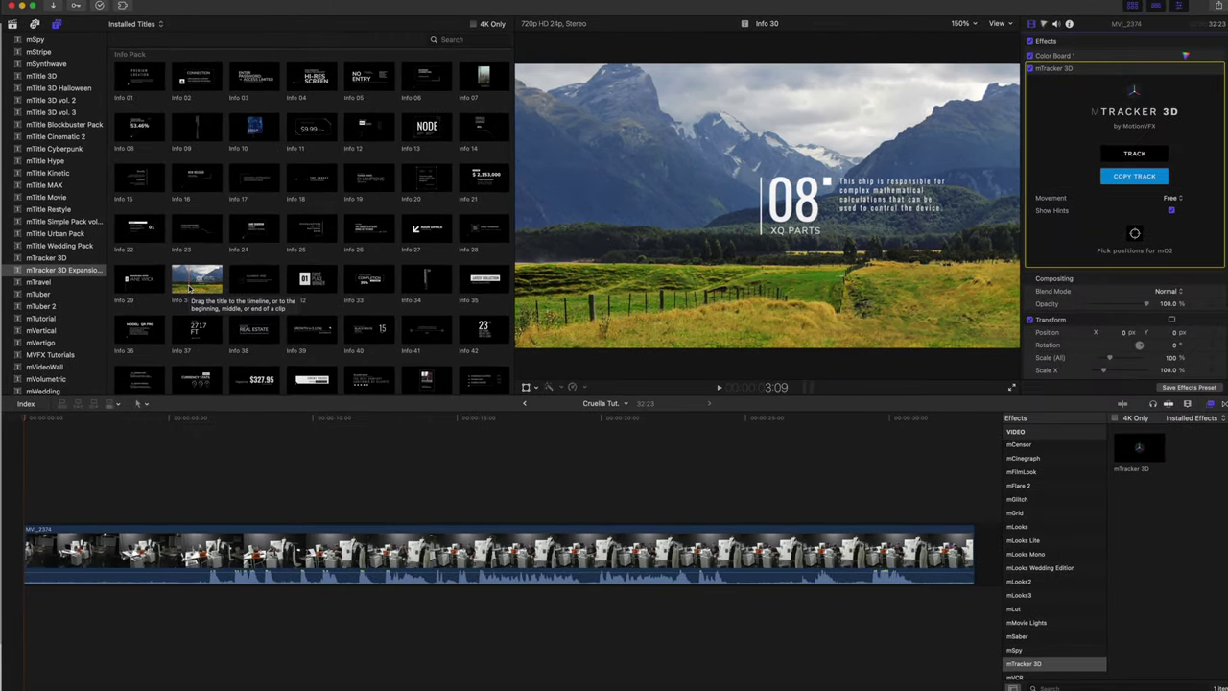
Place Info 30 above the office clip, stretch it to the full 32:23 length, and select it
left_click_drag(190, 288, 20, 498)
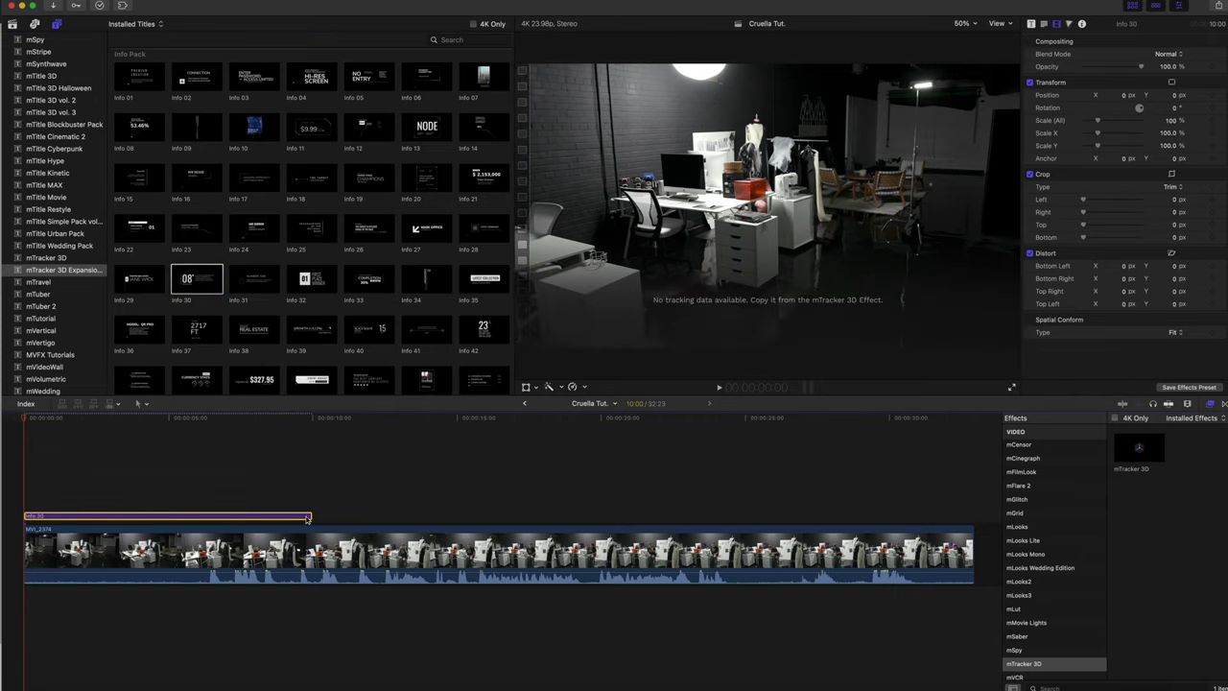
left_click_drag(309, 515, 974, 509)
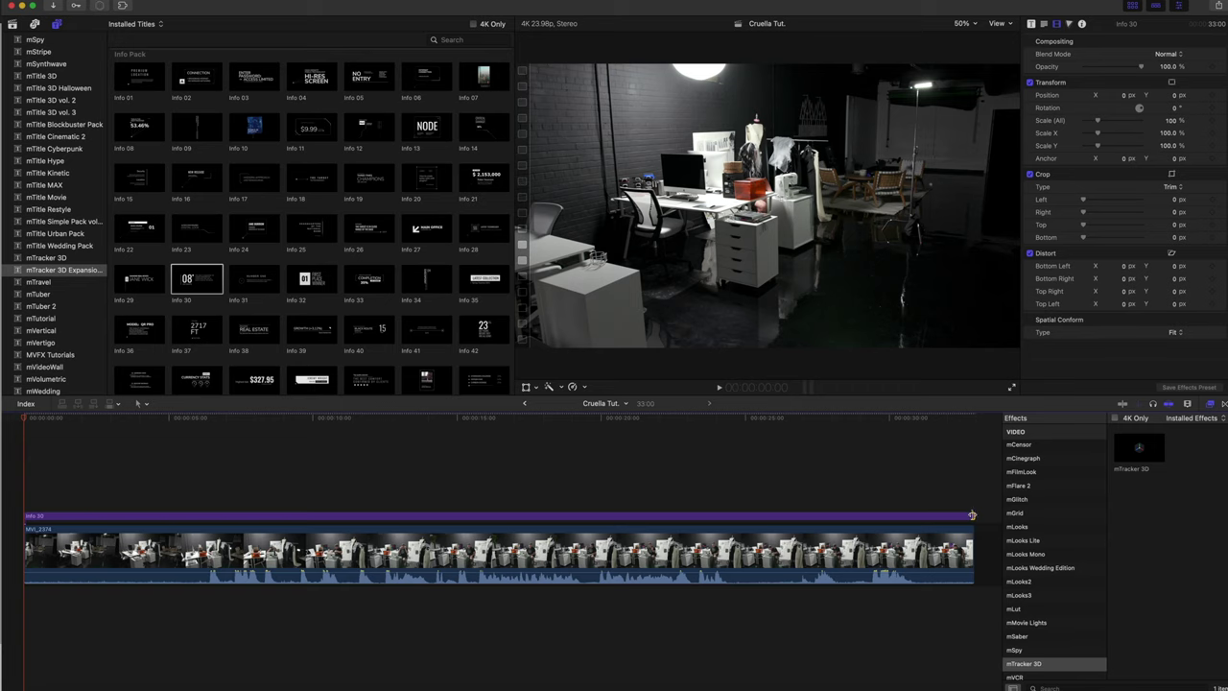
left_click(970, 515)
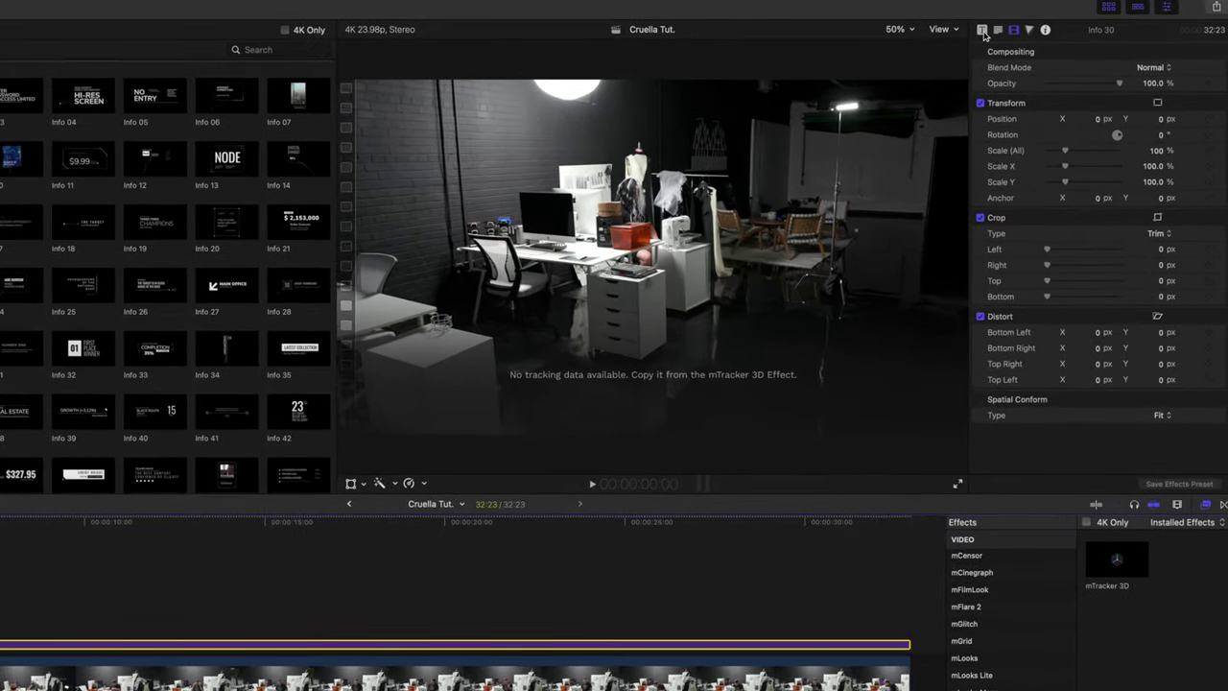
Paste the tracking data into Info 30 and anchor its 08 PARTS graphic in the office scene
left_click(983, 31)
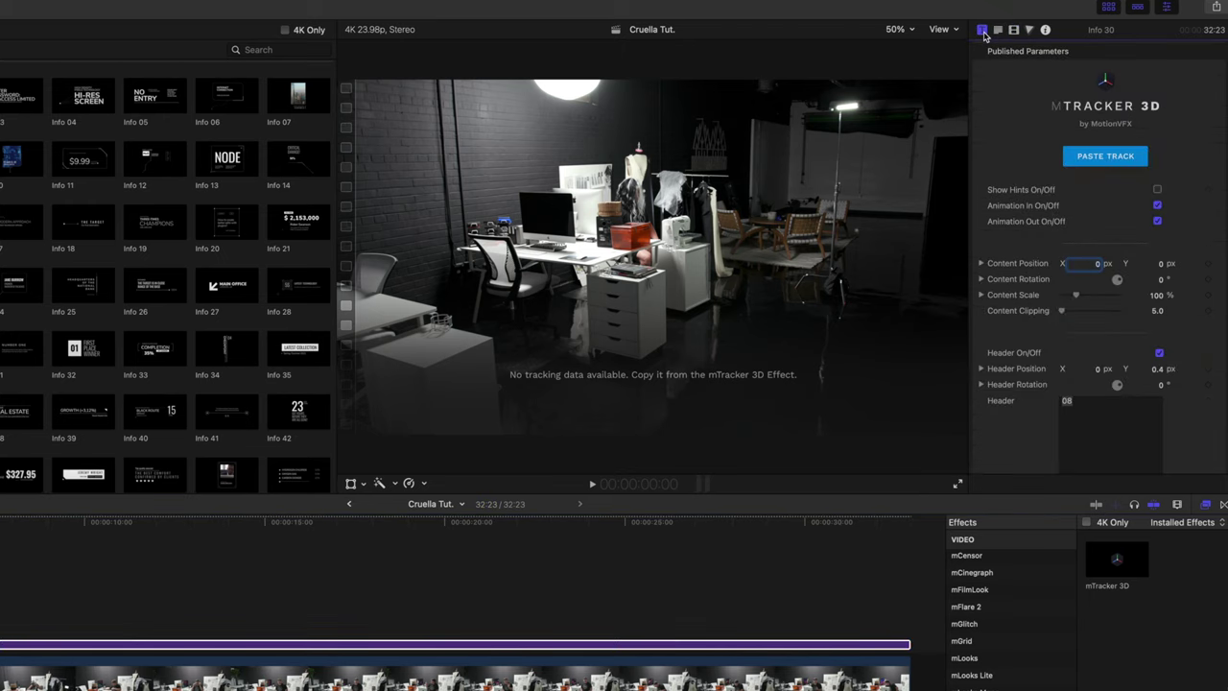
left_click(1111, 160)
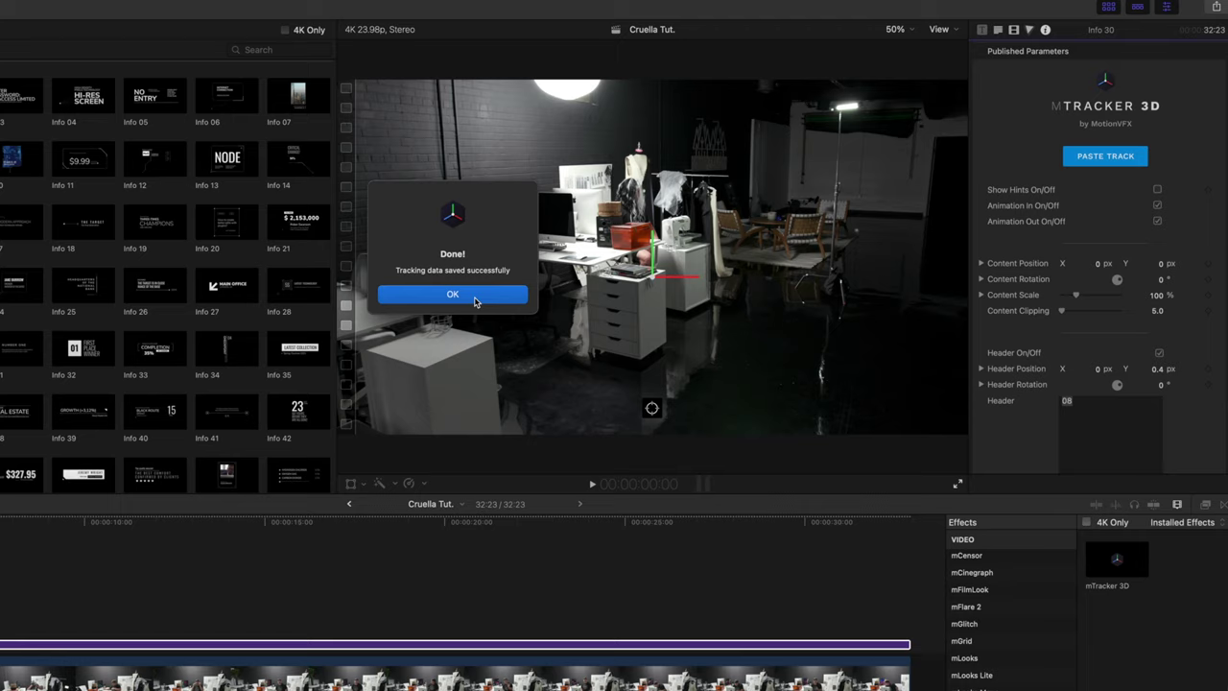
left_click(474, 302)
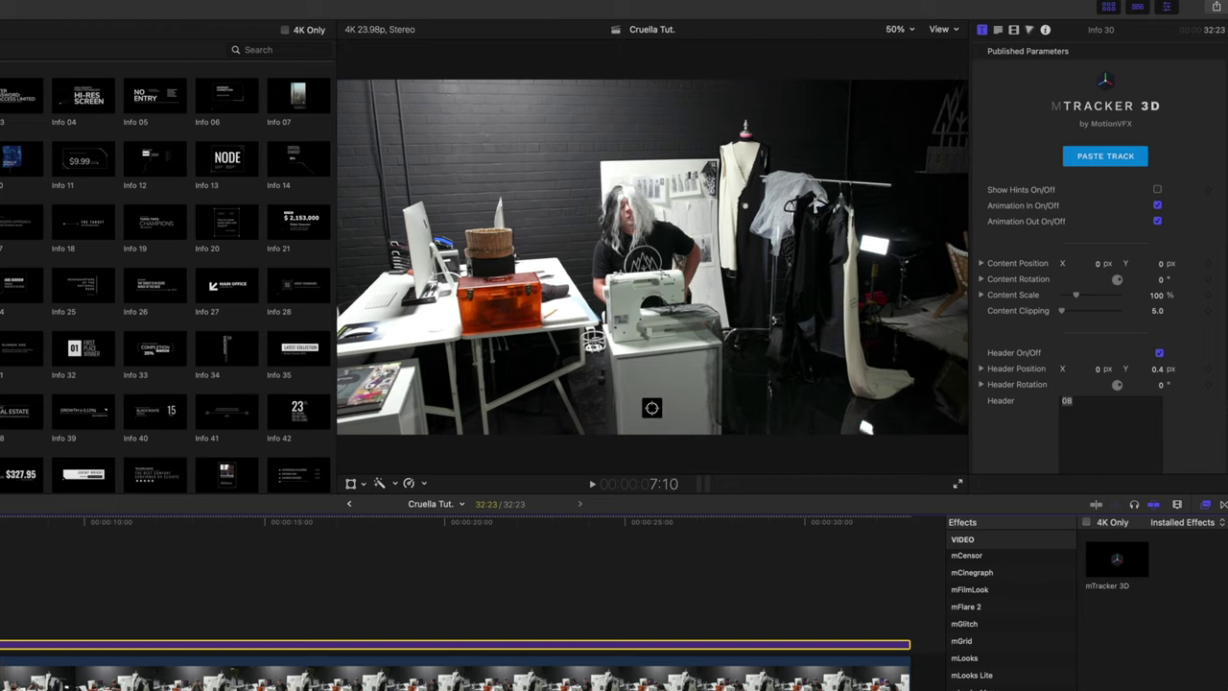
left_click(651, 415)
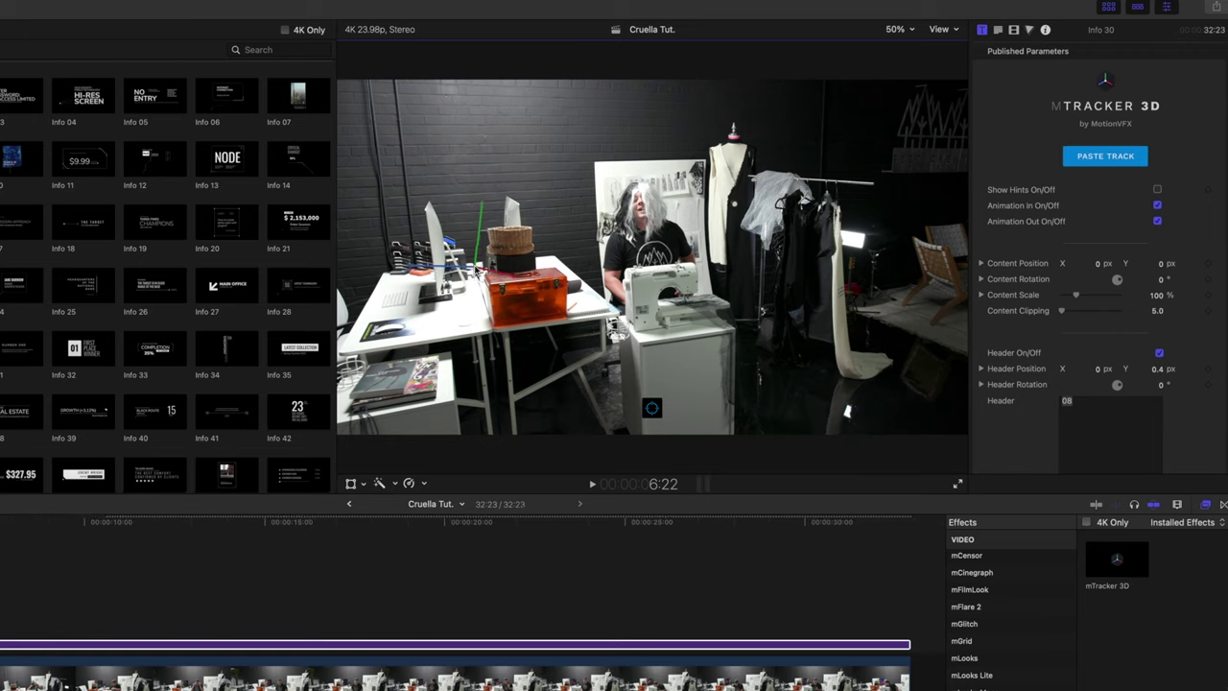
key("shift")
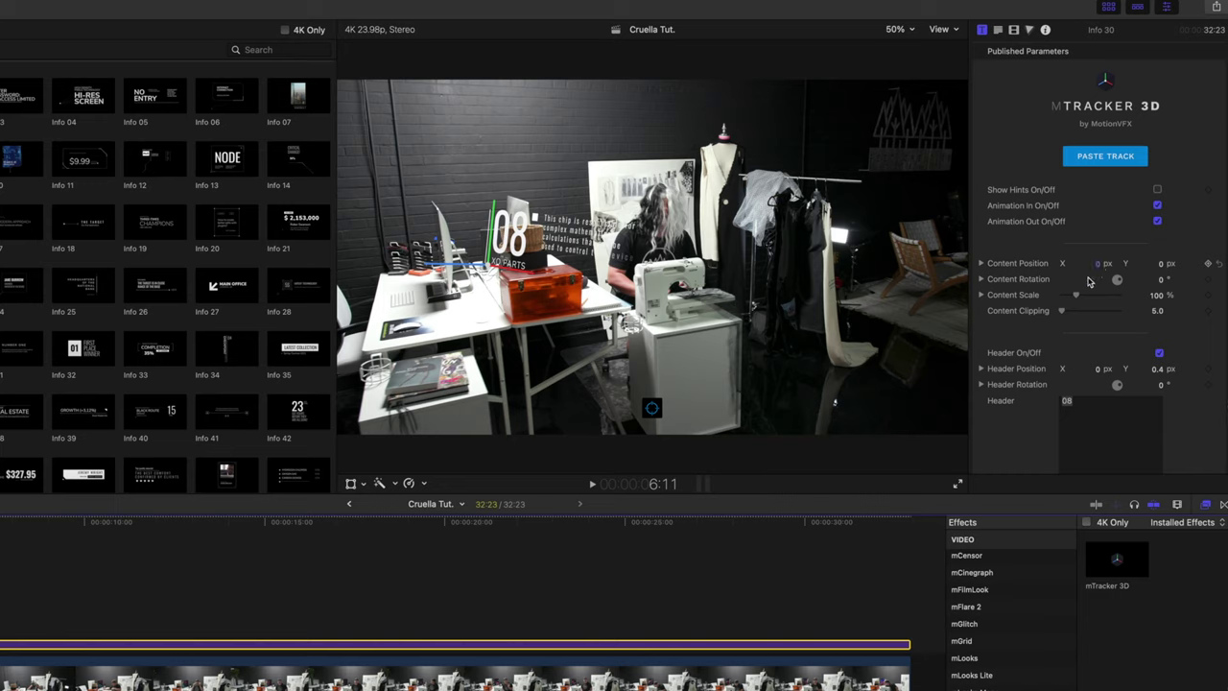
Scale the title content to 272% and rotate it to X 7.3°, Y −26°, Z −6.2°
left_click_drag(1078, 297, 1103, 299)
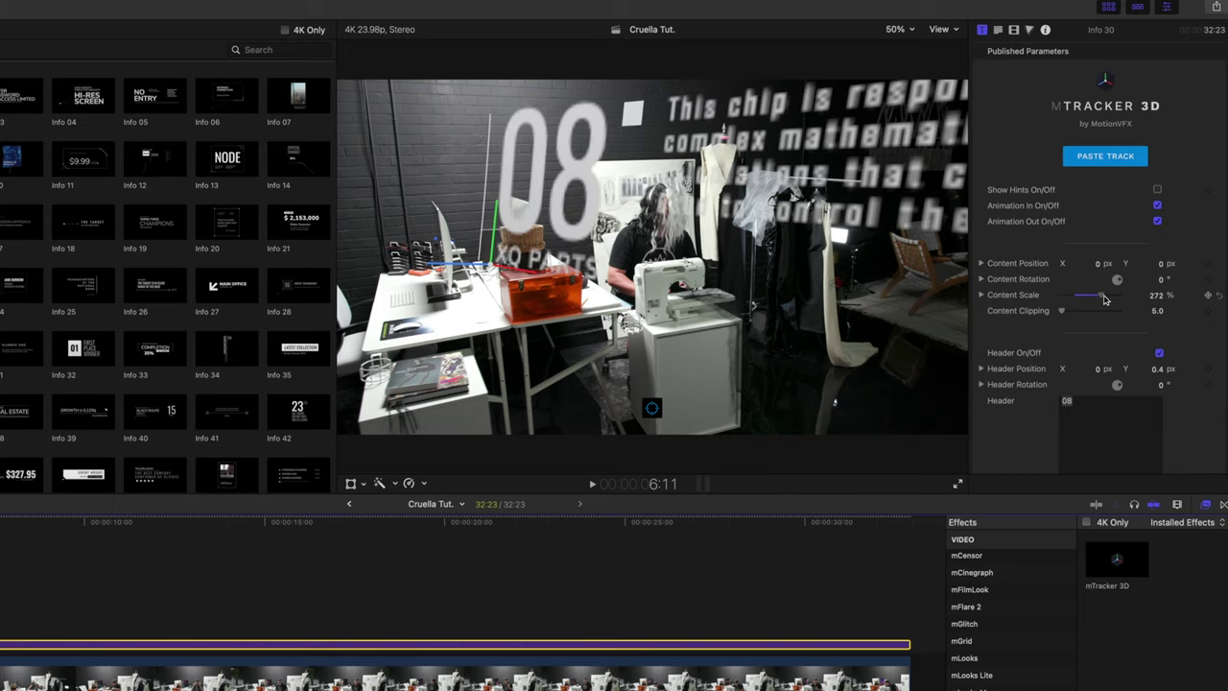
left_click(982, 279)
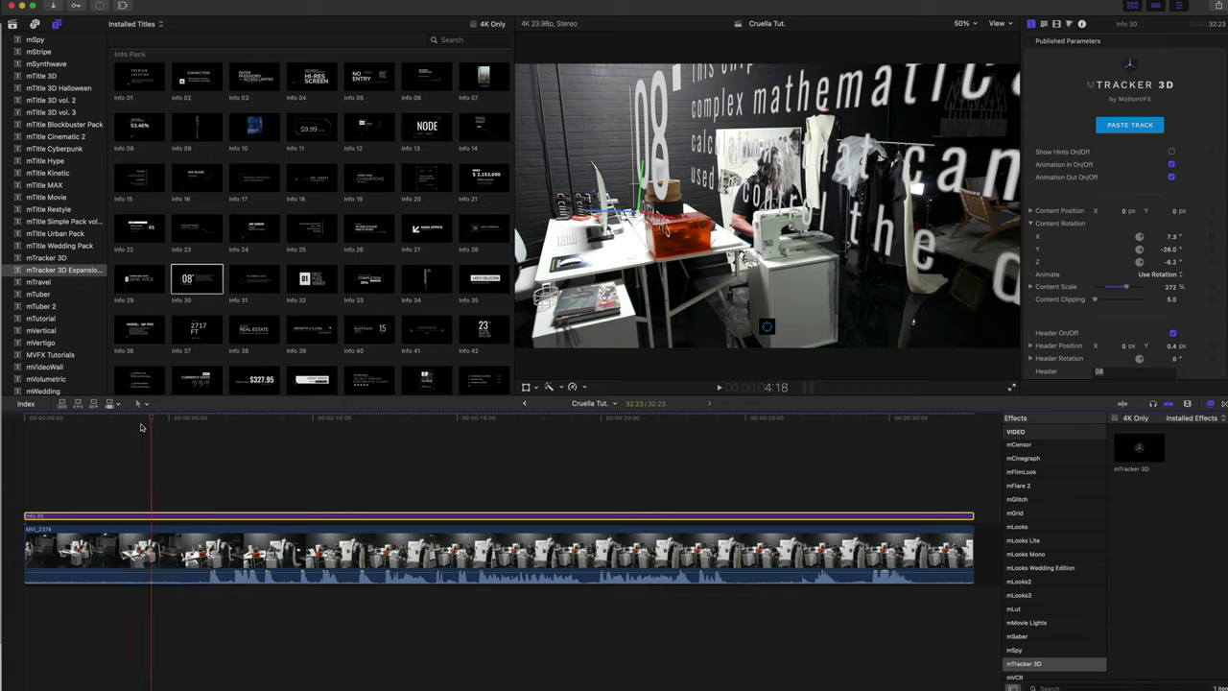
Move to a different frame of the footage and scroll through the title's inspector settings
left_click(160, 444)
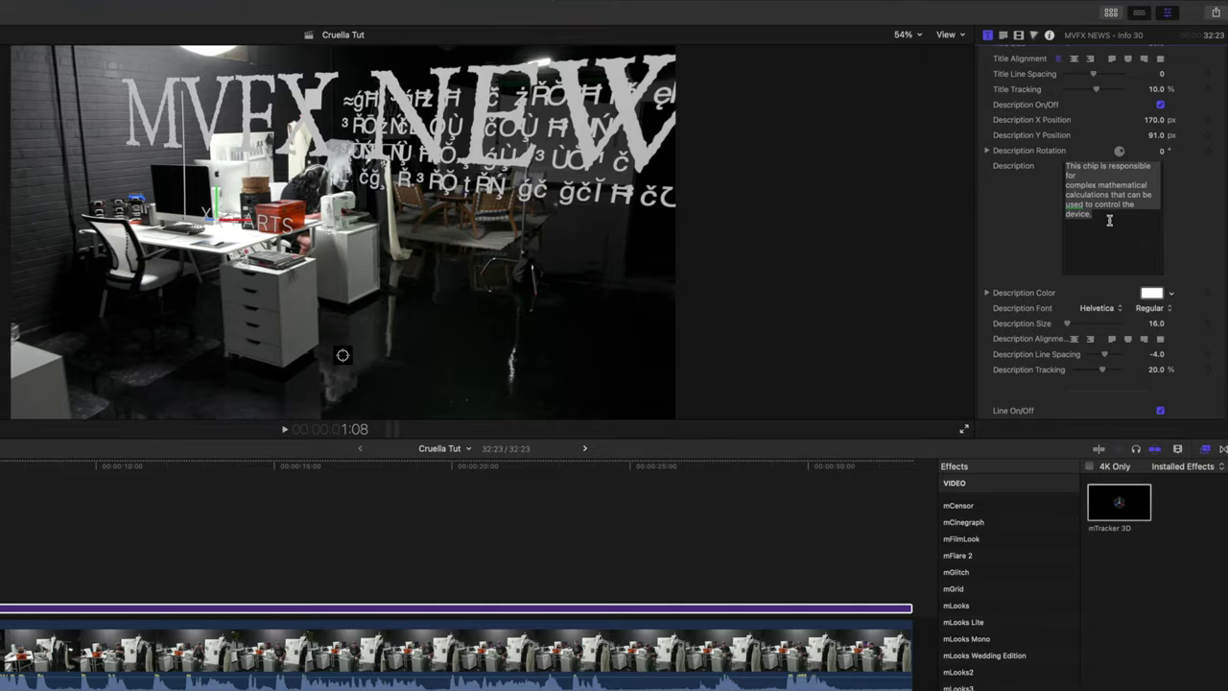
scroll(1161, 301, "down", 5)
scroll(1161, 301, "down", 5)
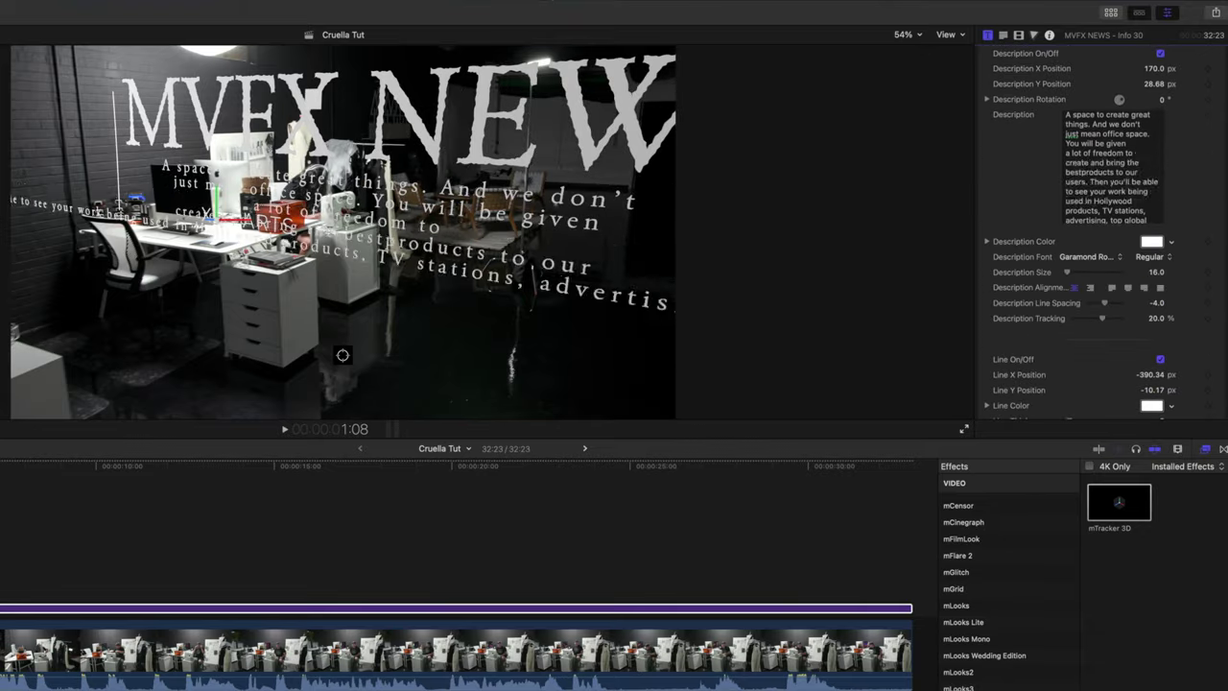
scroll(1110, 184, "up", 10)
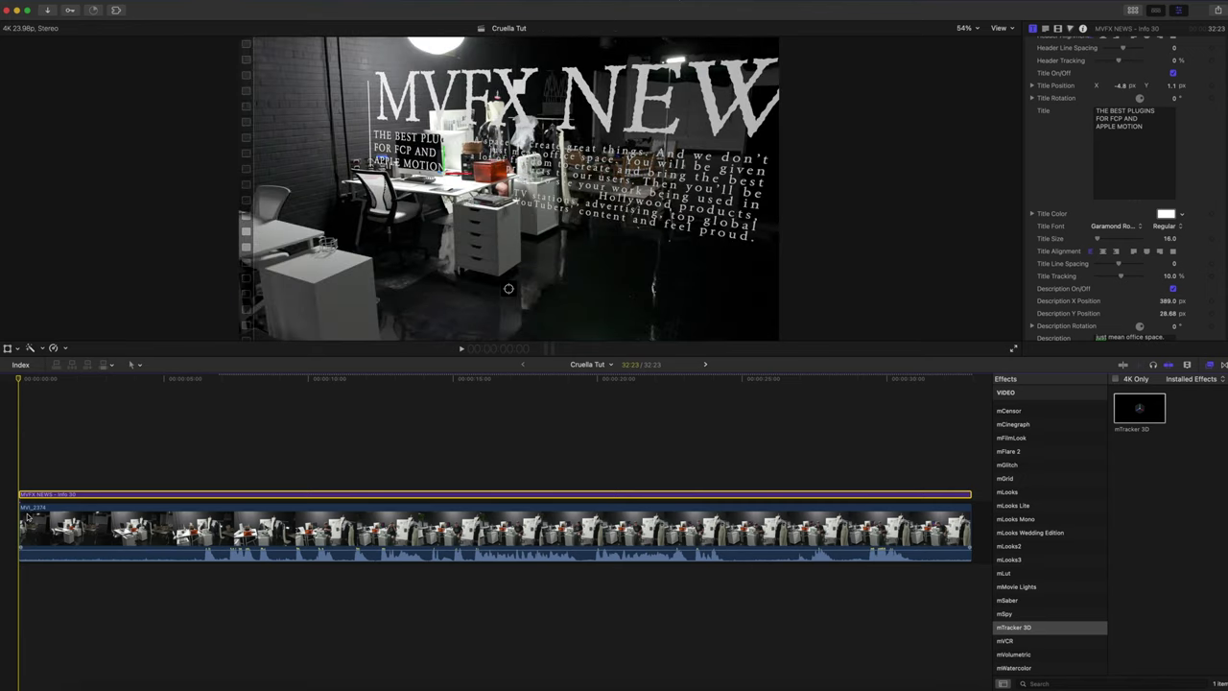
Duplicate the MVI_2374 clip and move the copy above the Info 30 title
left_click_drag(27, 516, 93, 438)
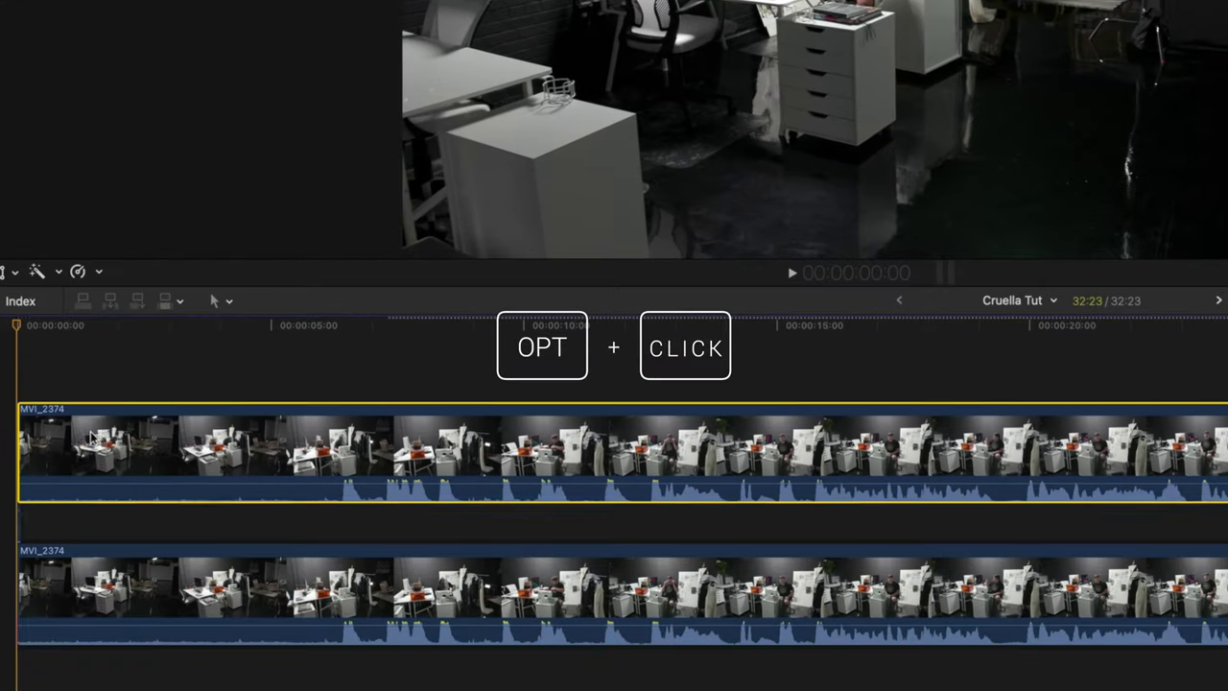
left_click_drag(113, 491, 108, 379)
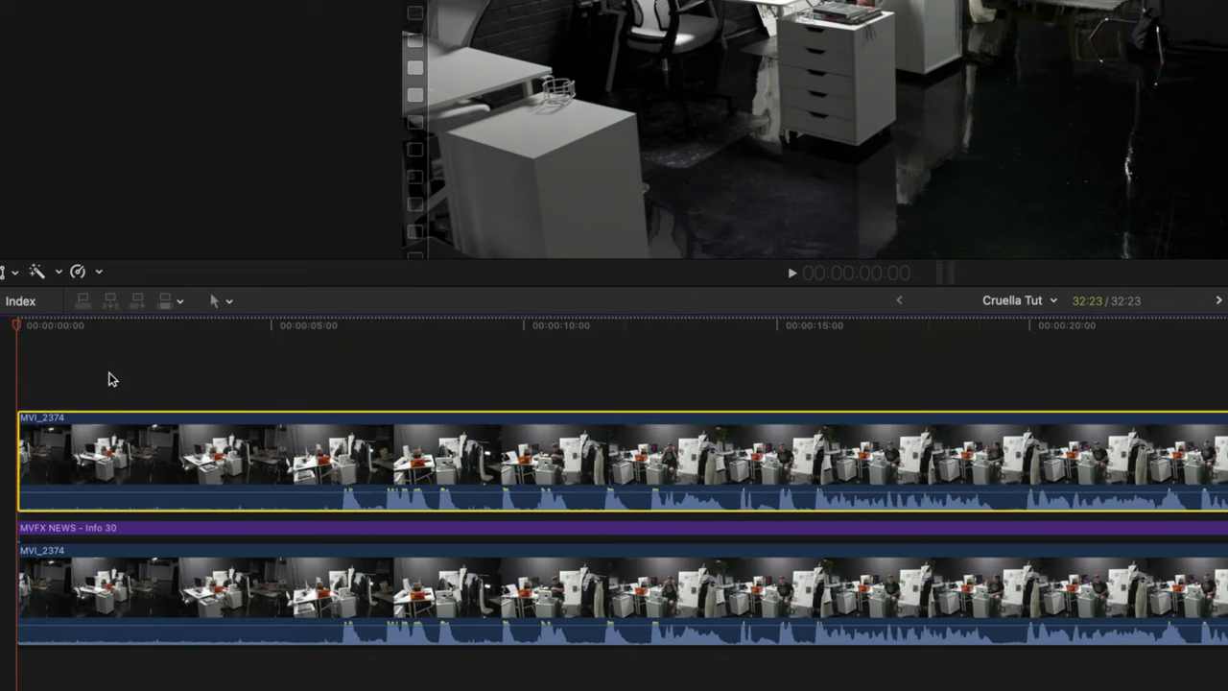
left_click(109, 379)
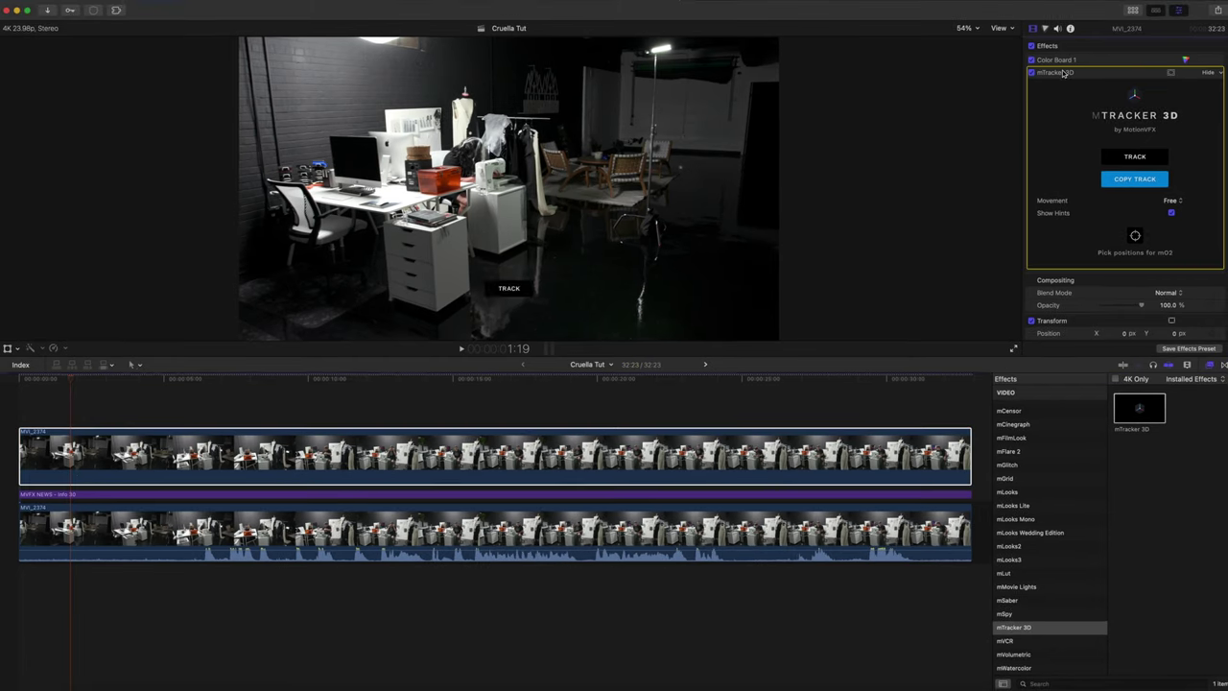
Remove mTracker 3D from the top clip copy and apply the Draw Mask effect to it
key("Delete")
key("Home")
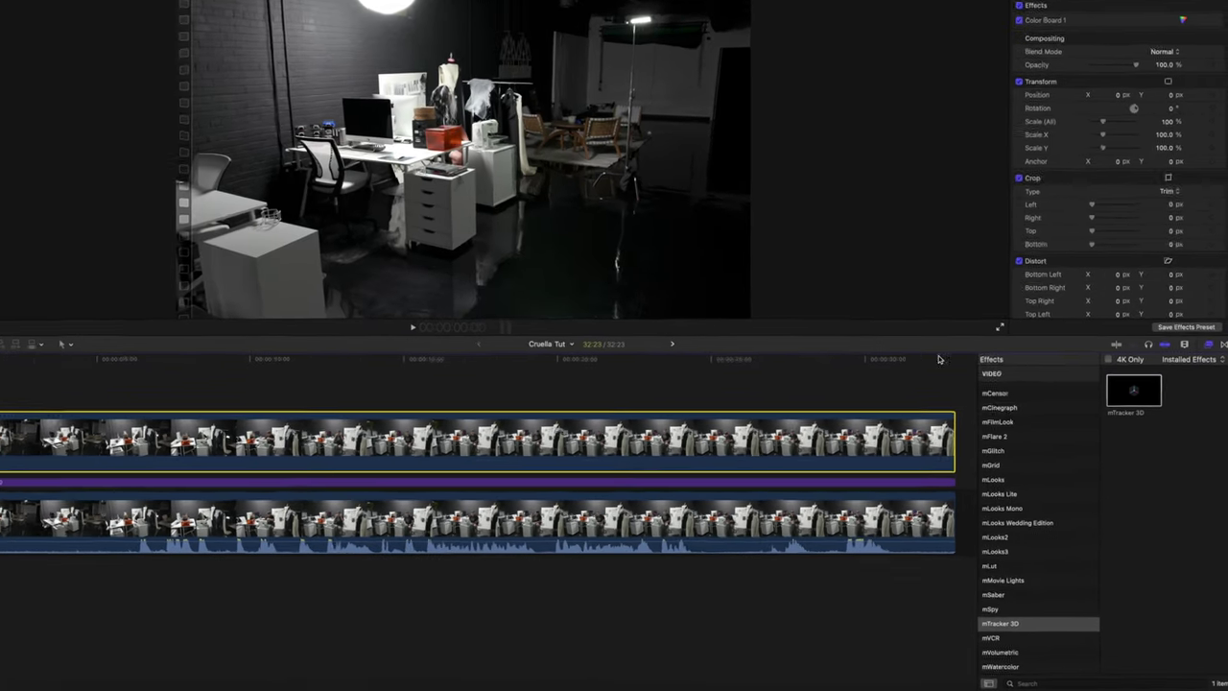
scroll(1010, 422, "up", 3)
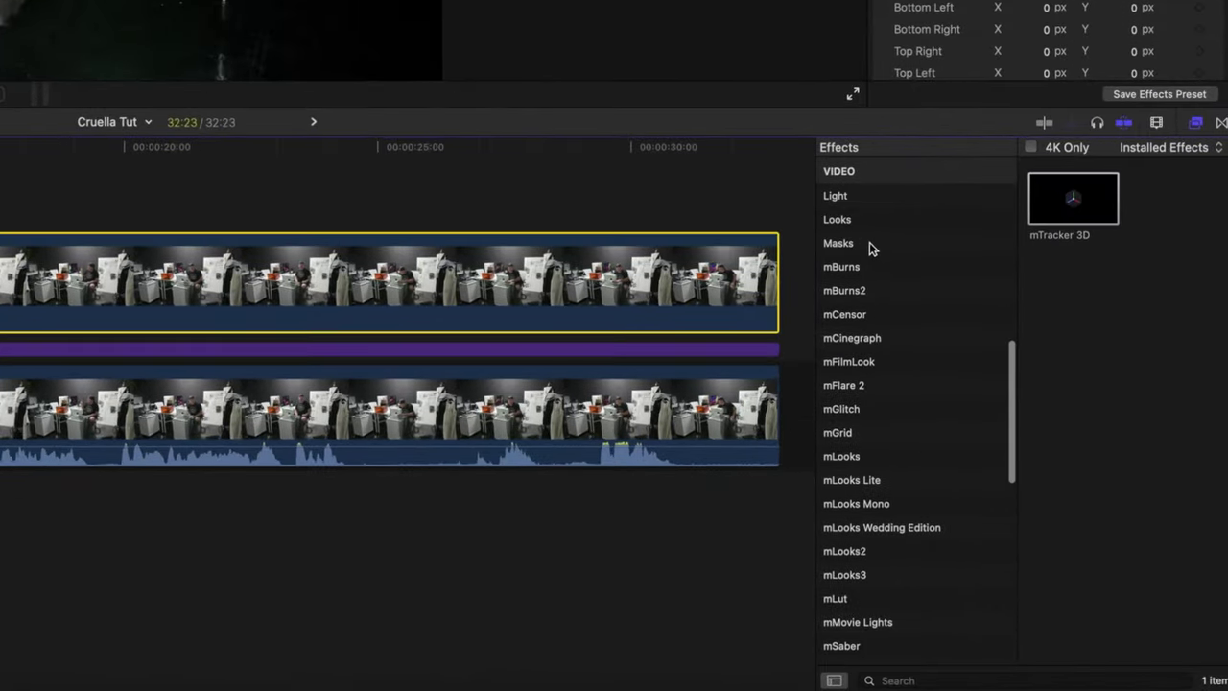
left_click(870, 246)
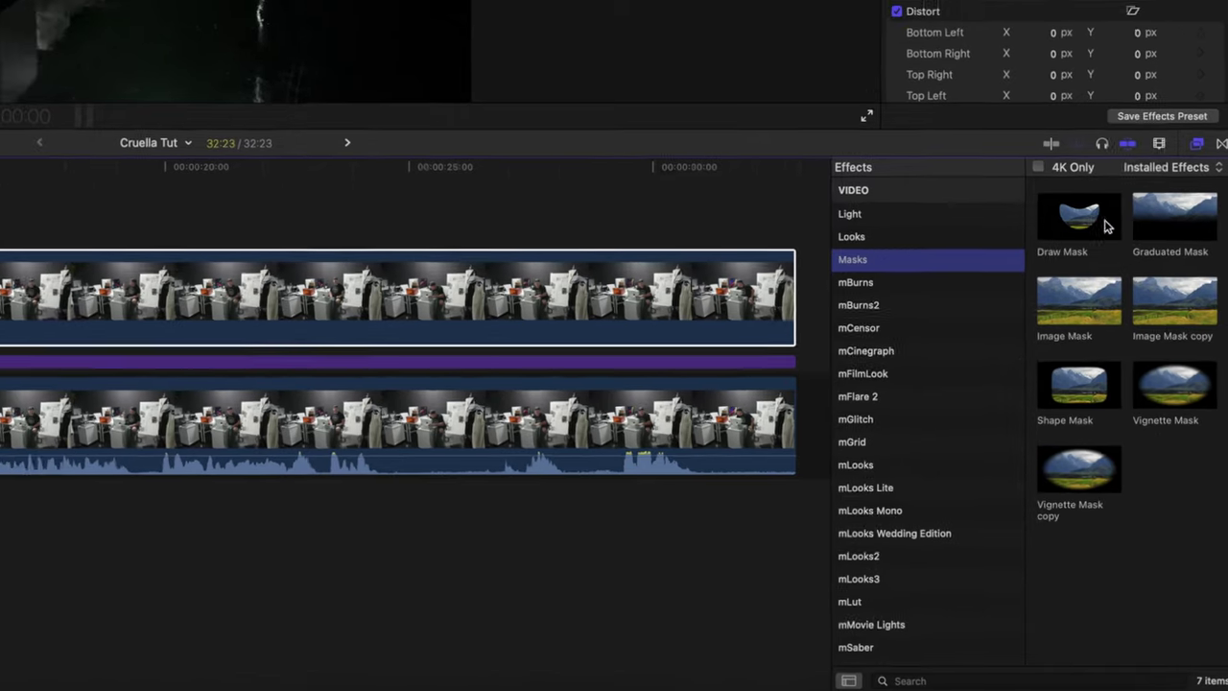
left_click(1088, 205)
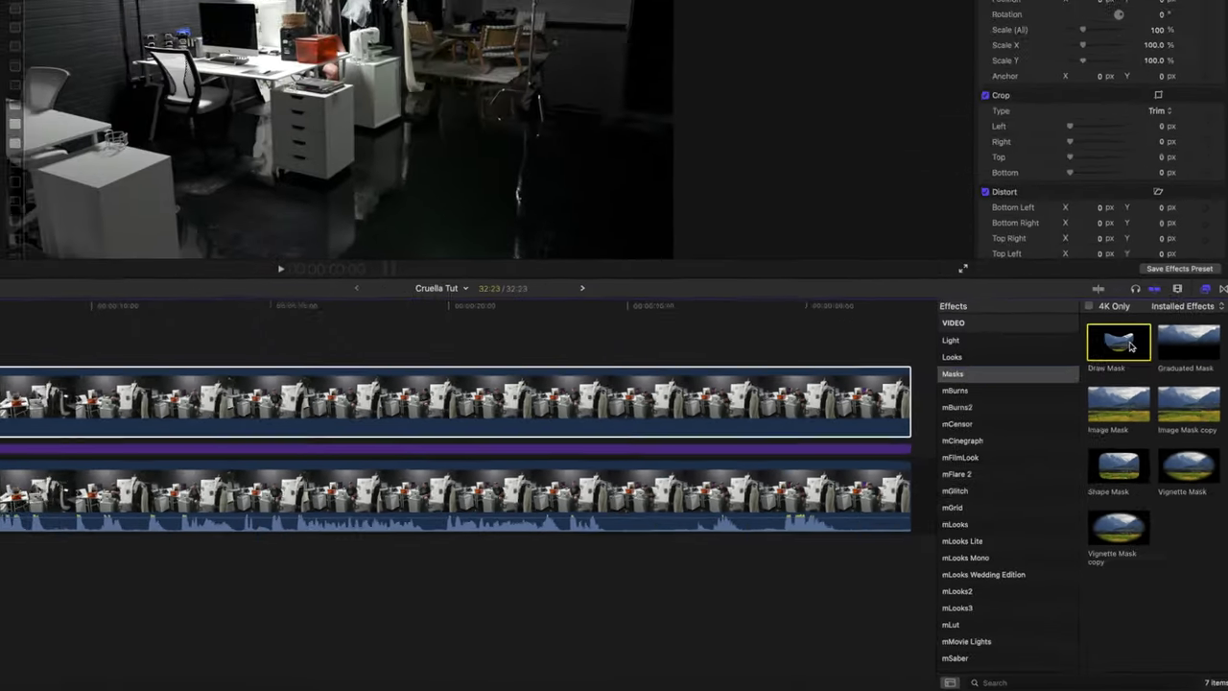
mouse_move(1130, 346)
left_mouse_down()
mouse_move(440, 347)
mouse_move(205, 384)
left_mouse_up()
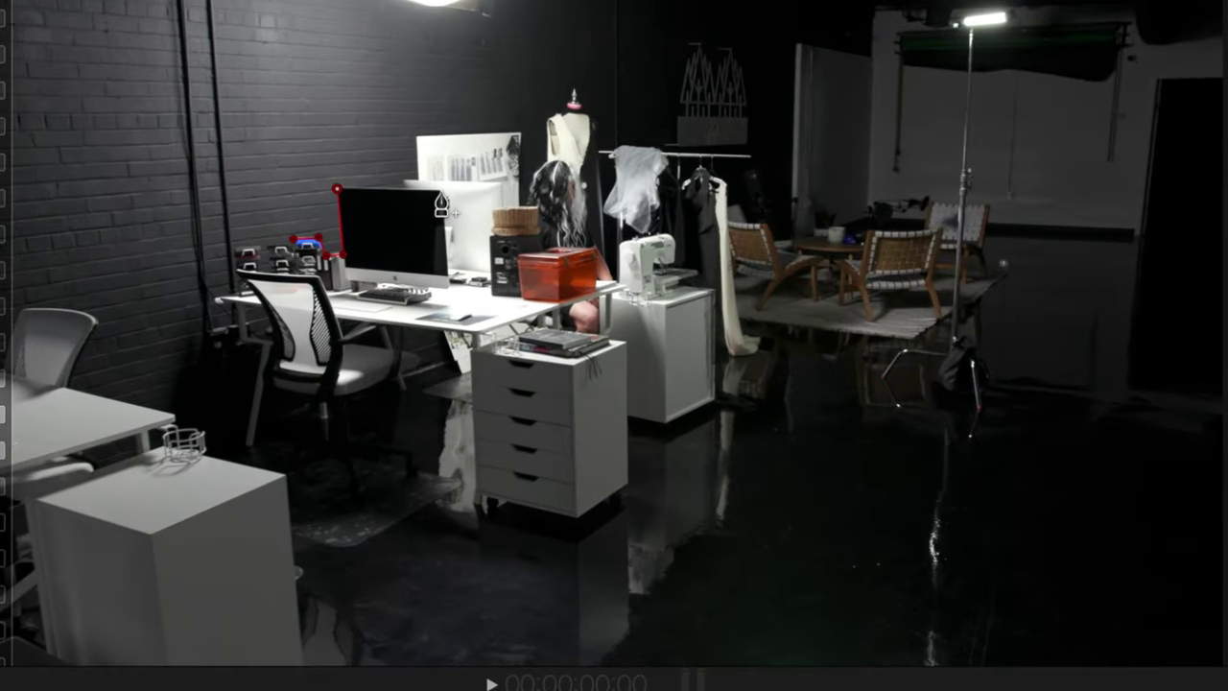
Place Draw Mask points around the monitor and desk edges
left_click(352, 242)
left_click(352, 186)
left_click(443, 188)
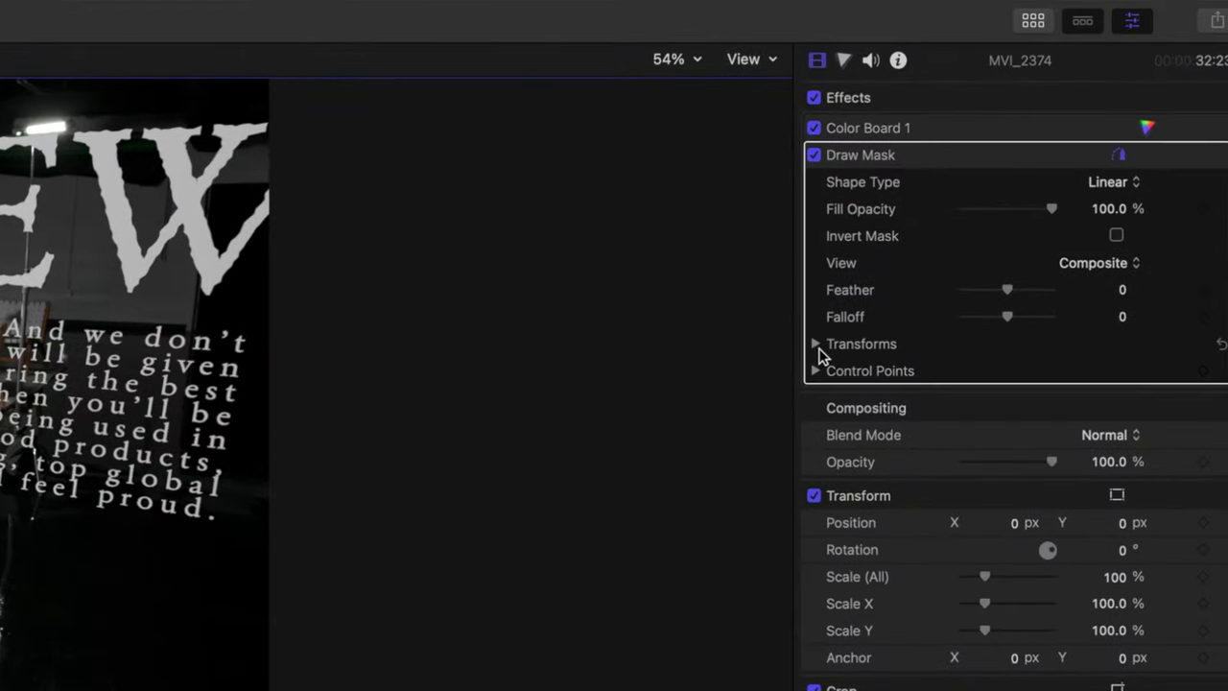
Set start keyframes on the Draw Mask's Control Points, Scale, Rotation and Position
left_click(815, 345)
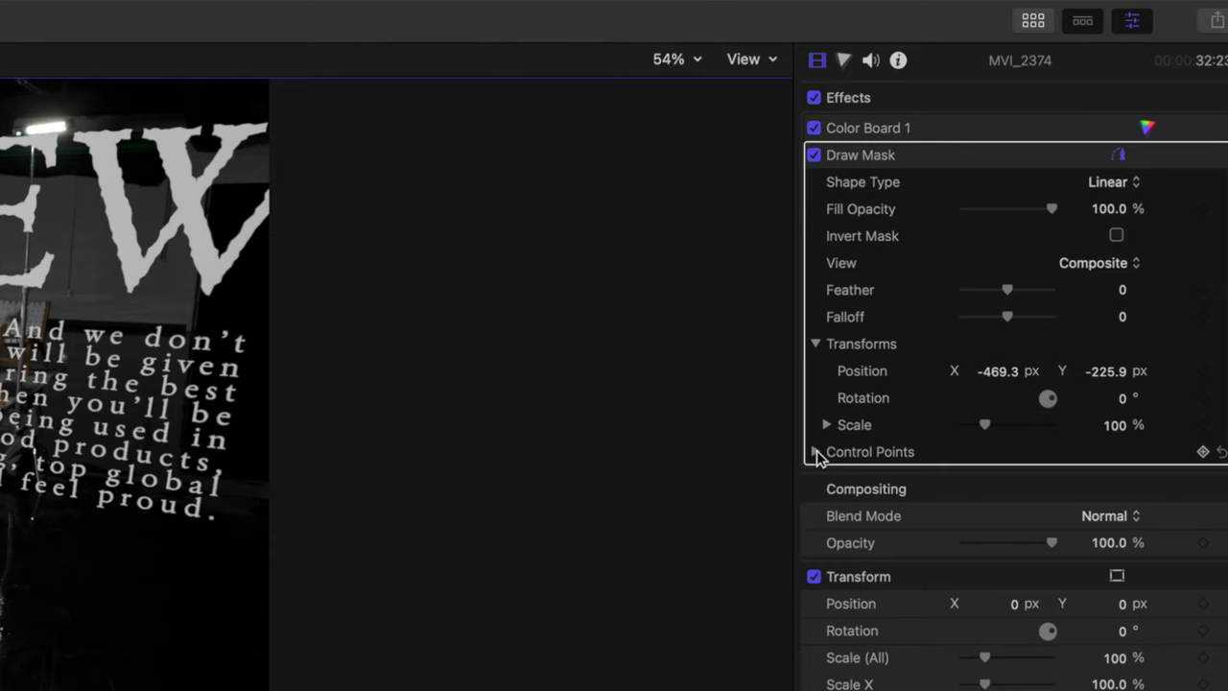
left_click(816, 452)
scroll(864, 508, "down", 5)
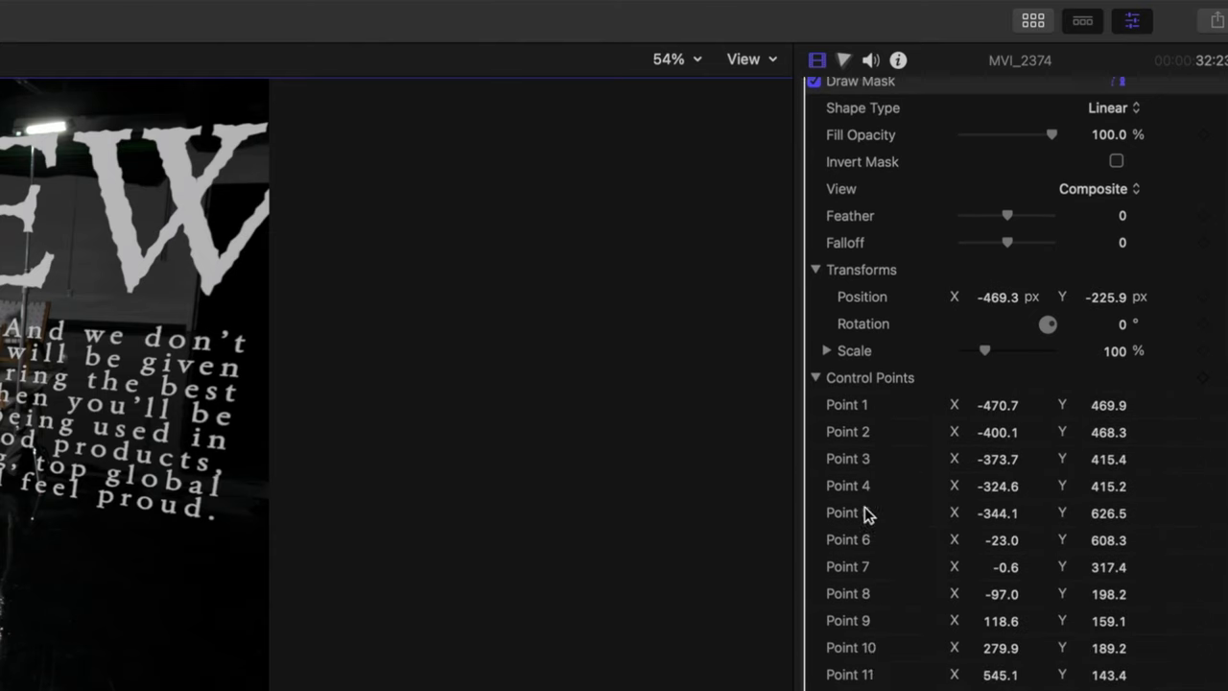
scroll(865, 508, "up", 4)
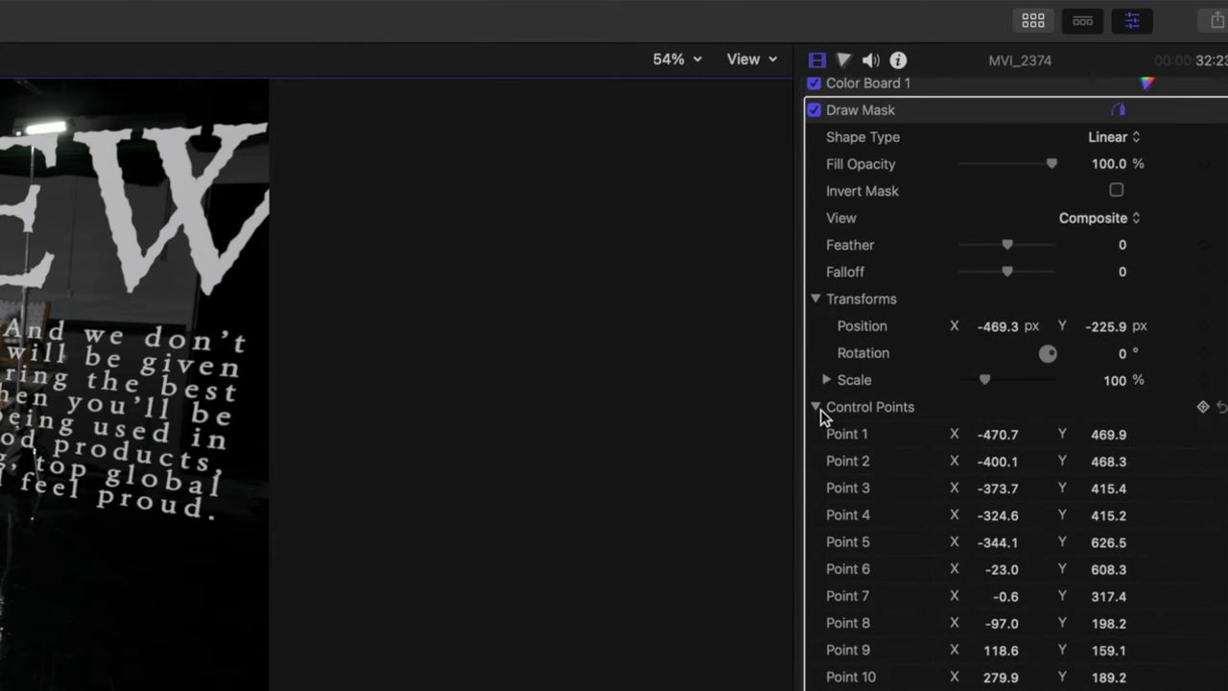
left_click(817, 408)
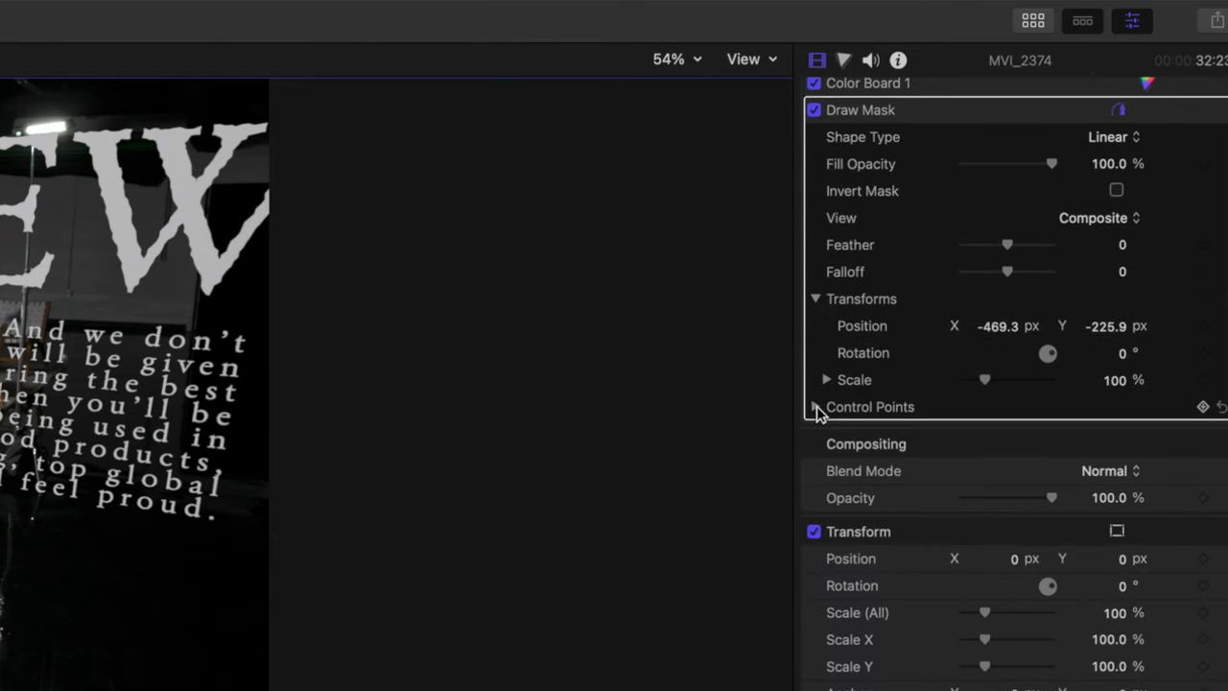
left_click(1204, 407)
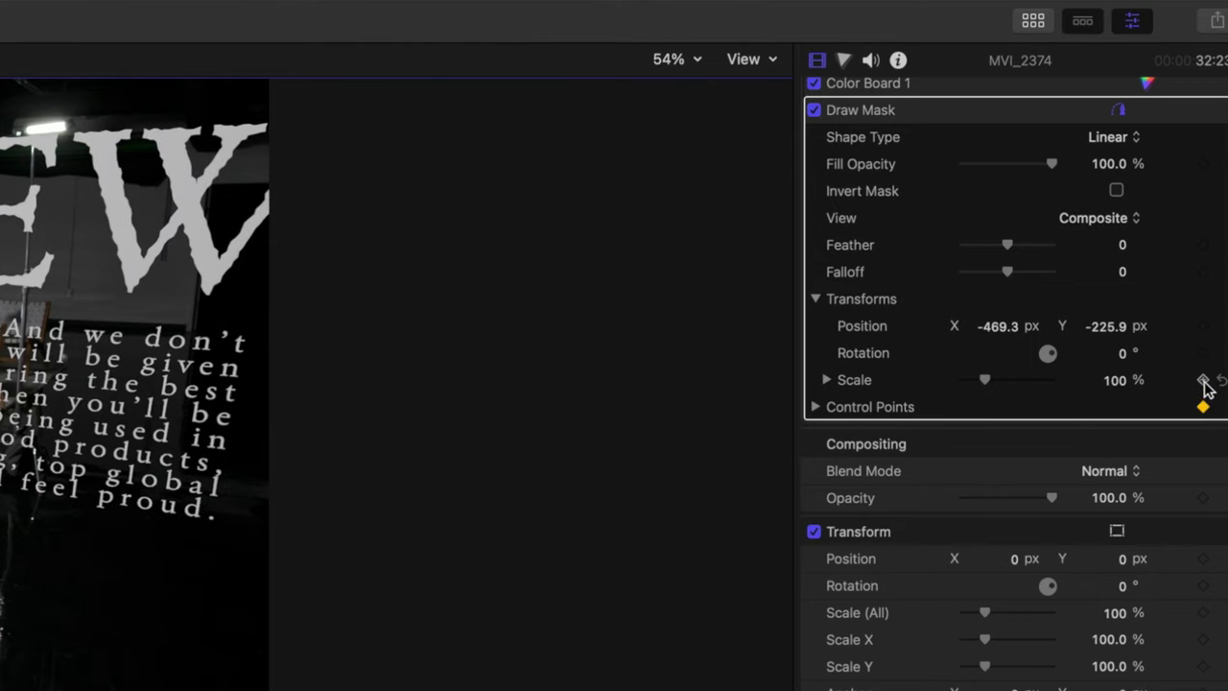
left_click(1204, 381)
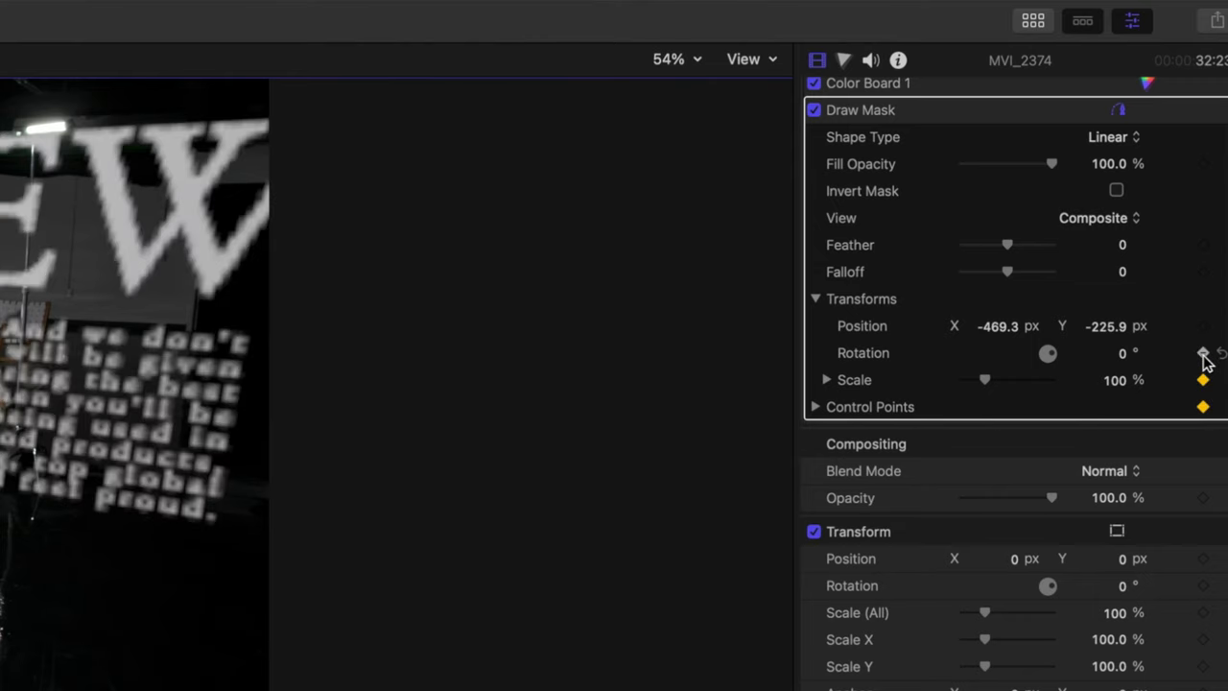
left_click(1204, 327)
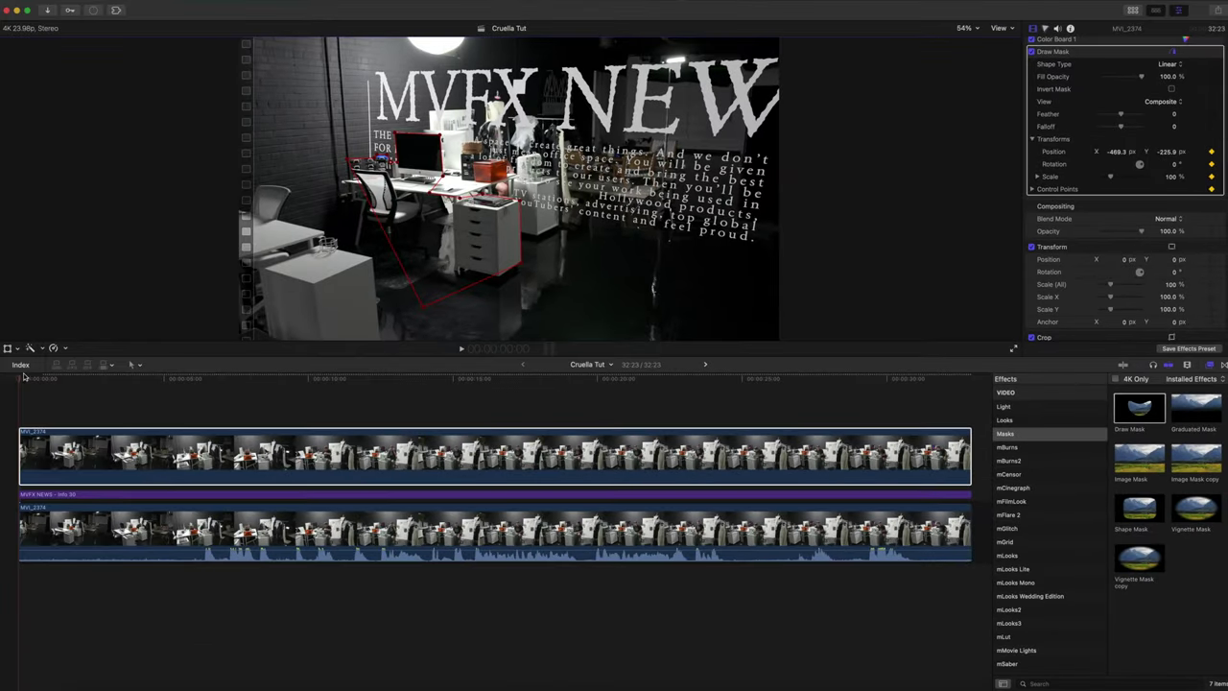
At about 1:10, pull a mask point onto the desk edge and play back to check
left_click_drag(19, 381, 72, 383)
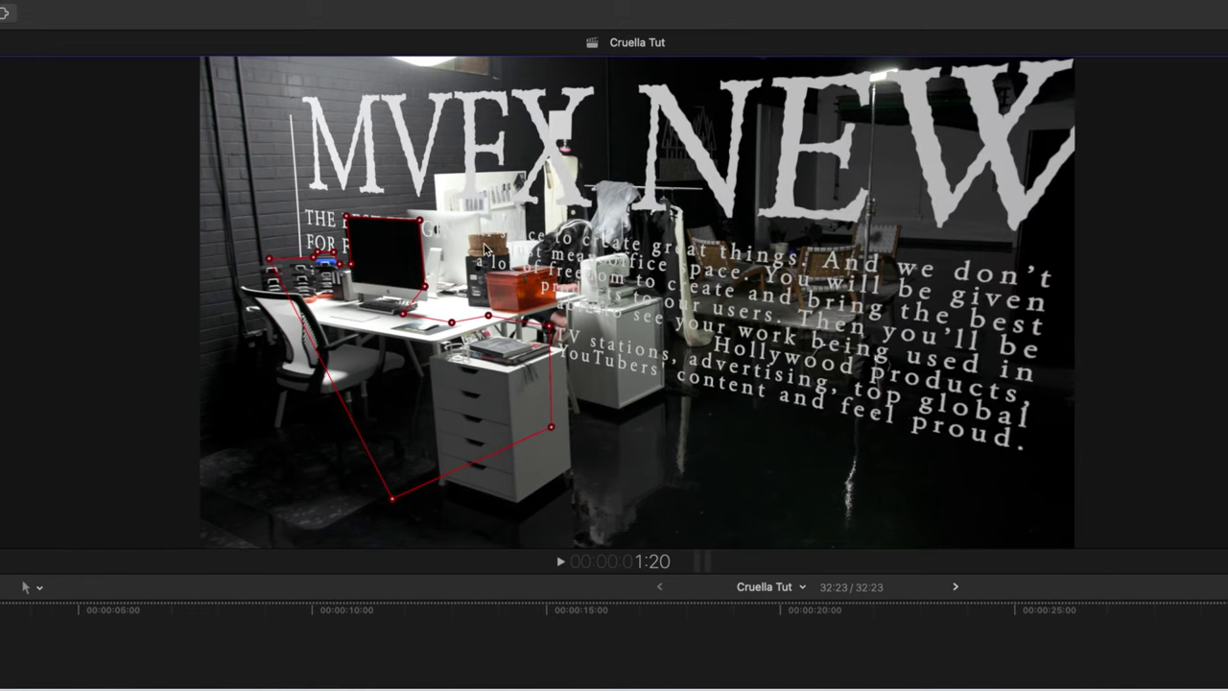
left_click_drag(345, 215, 333, 217)
key("space")
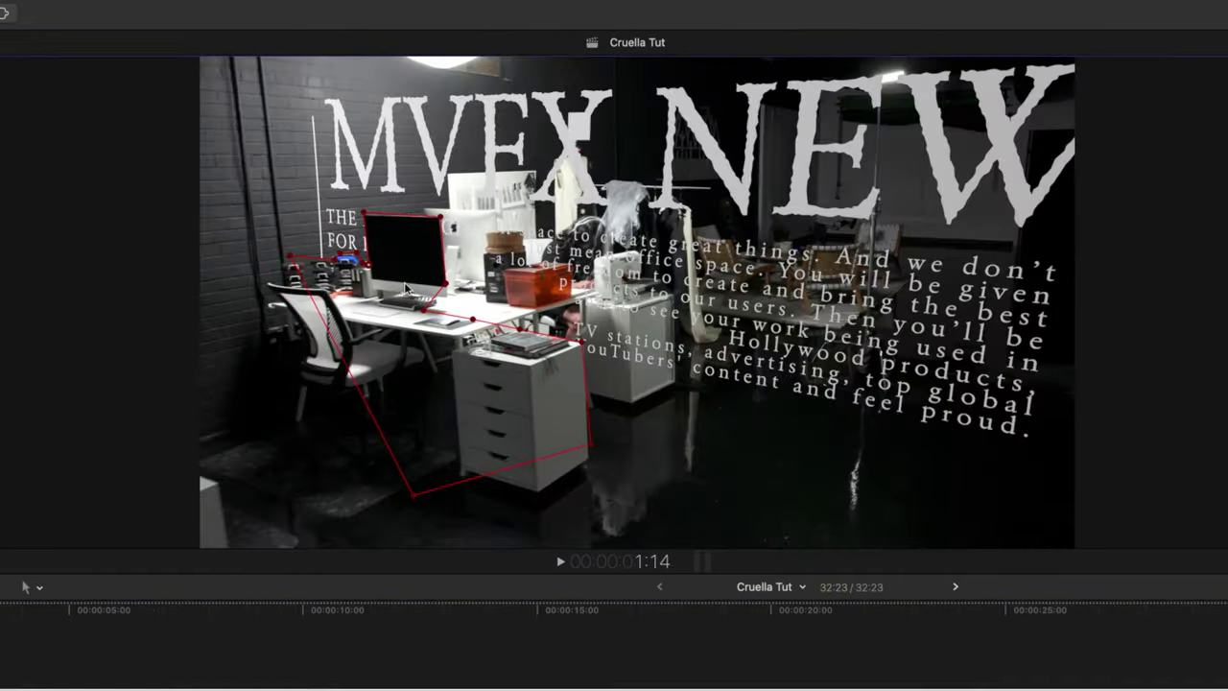
Realign mask points 6, 4 and 5 to the monitor and desk at later frames
key("shift+Left")
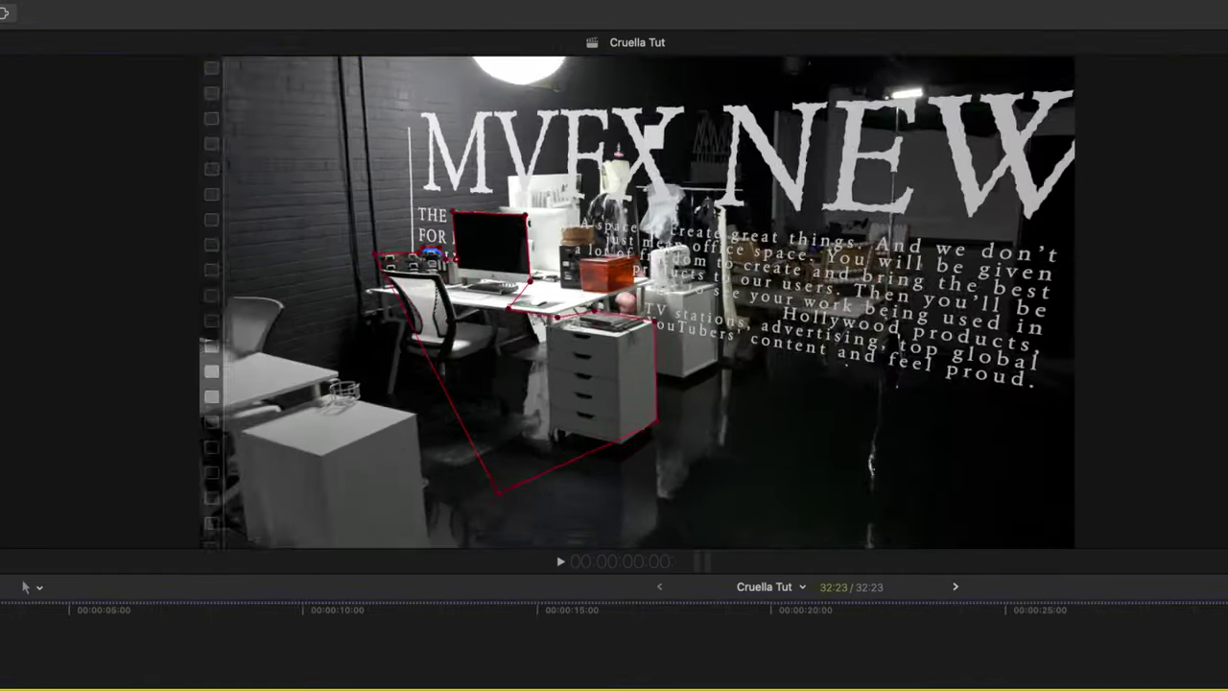
left_click(498, 217)
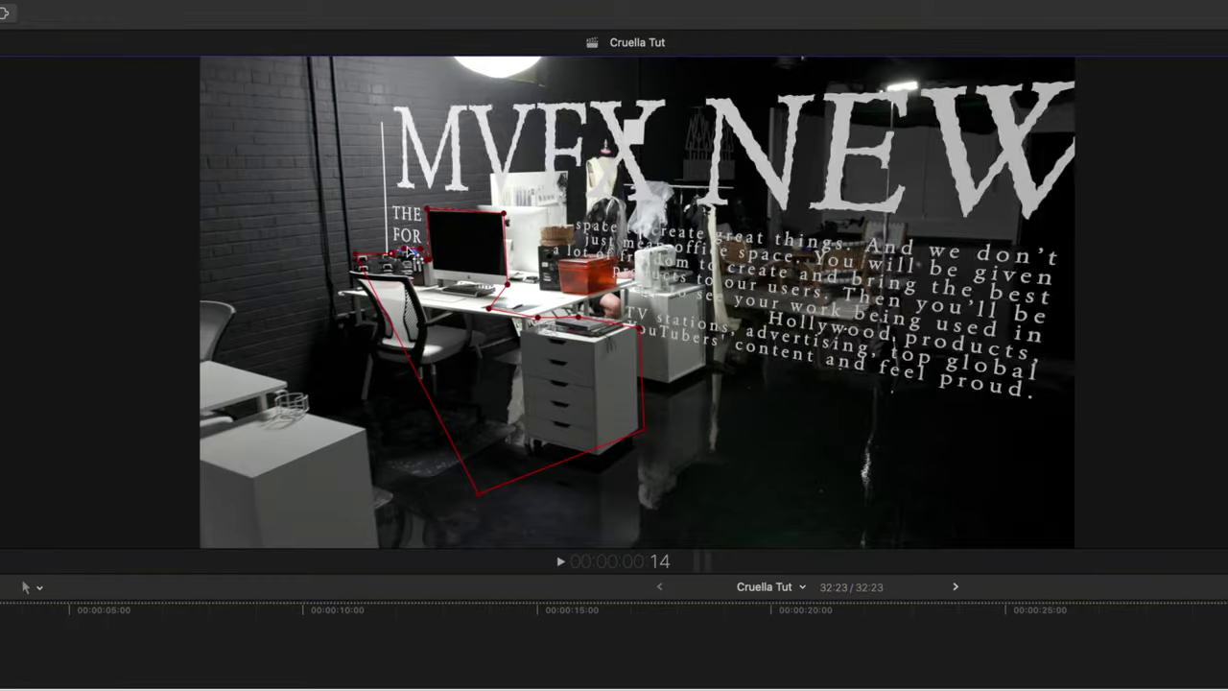
key("shift+Right")
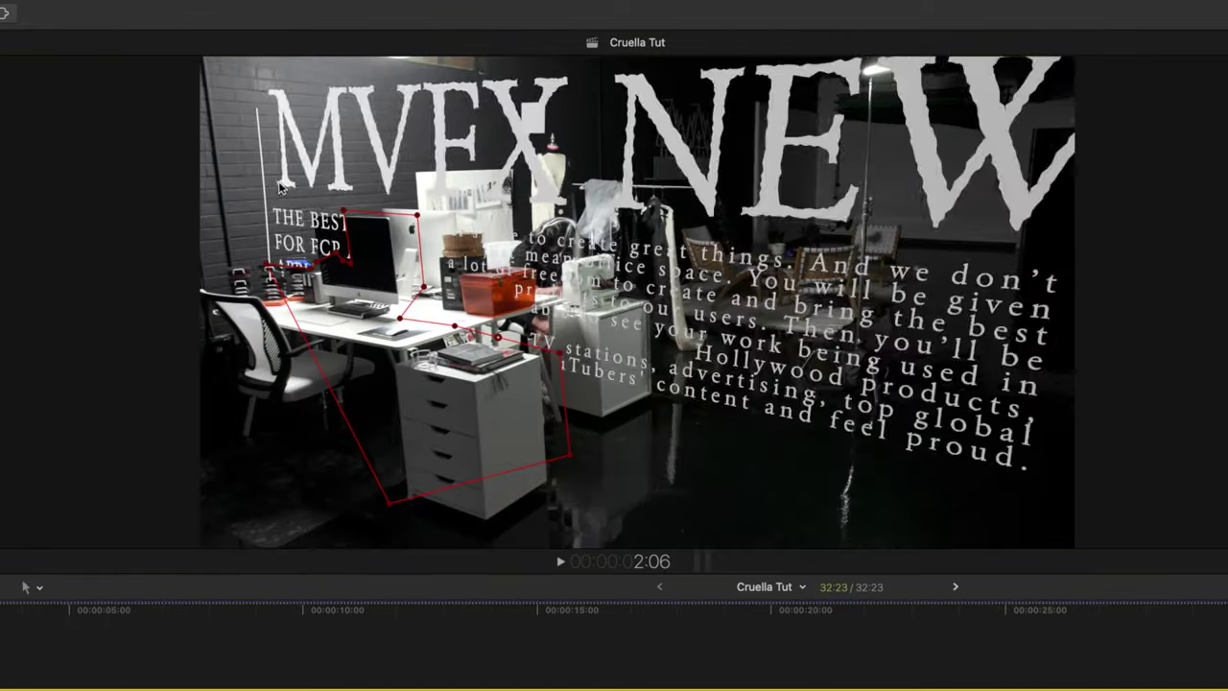
left_click(340, 268)
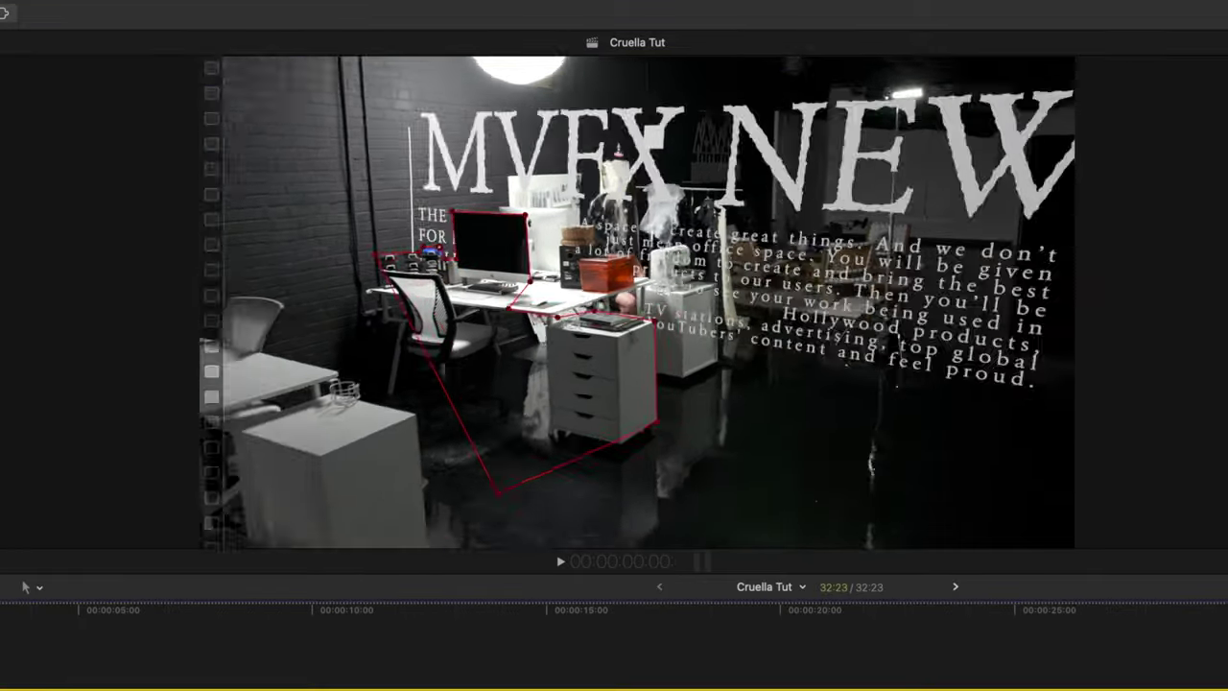
key("shift+Right")
left_click(324, 229)
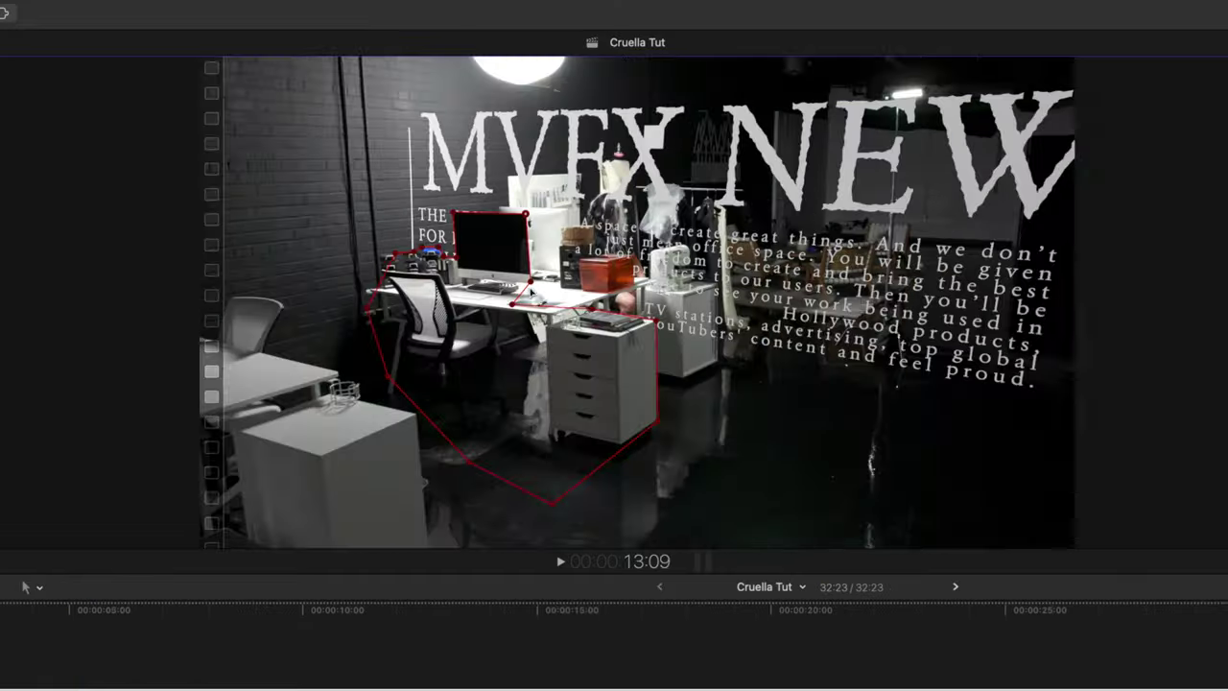
scroll(407, 384, "up", 5)
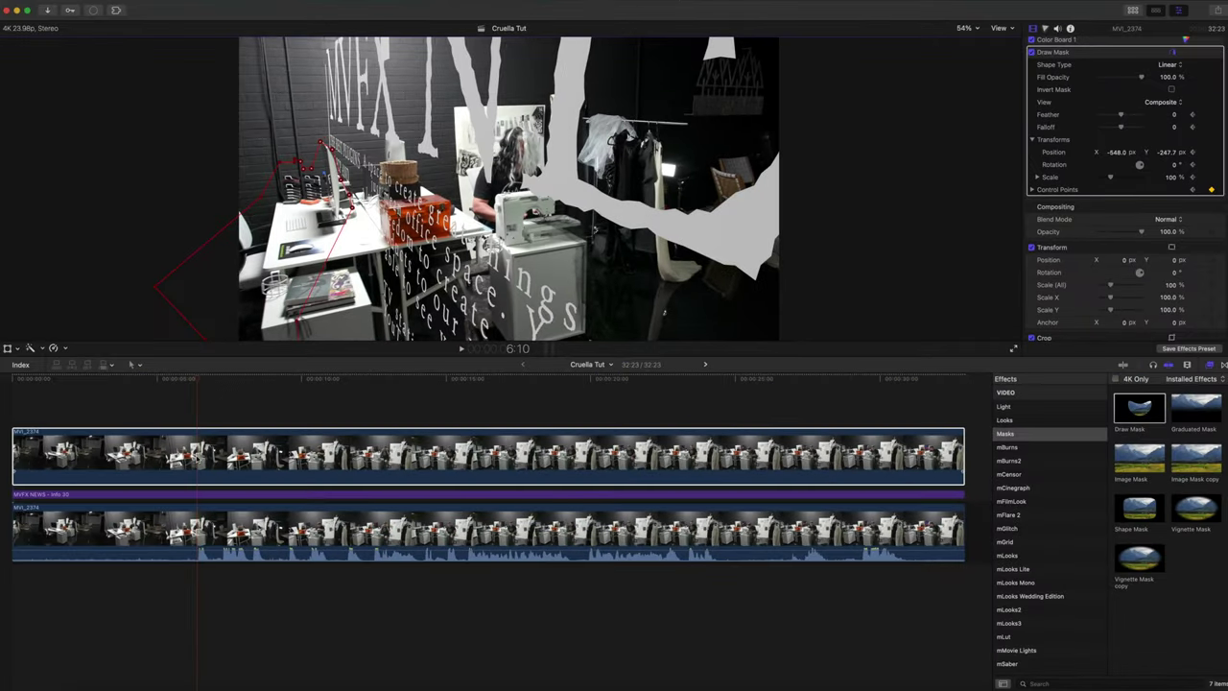
Blade the upper office clip at the playhead and trim the second piece to start at 8:04
key("b")
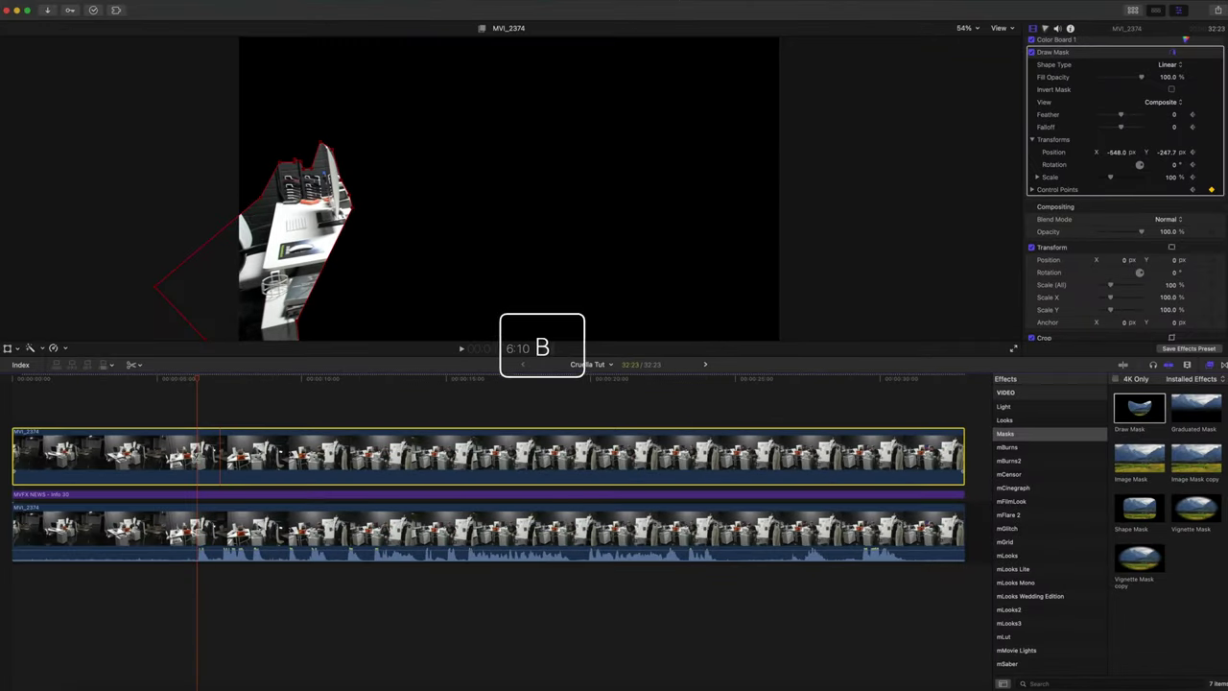
left_click(196, 451)
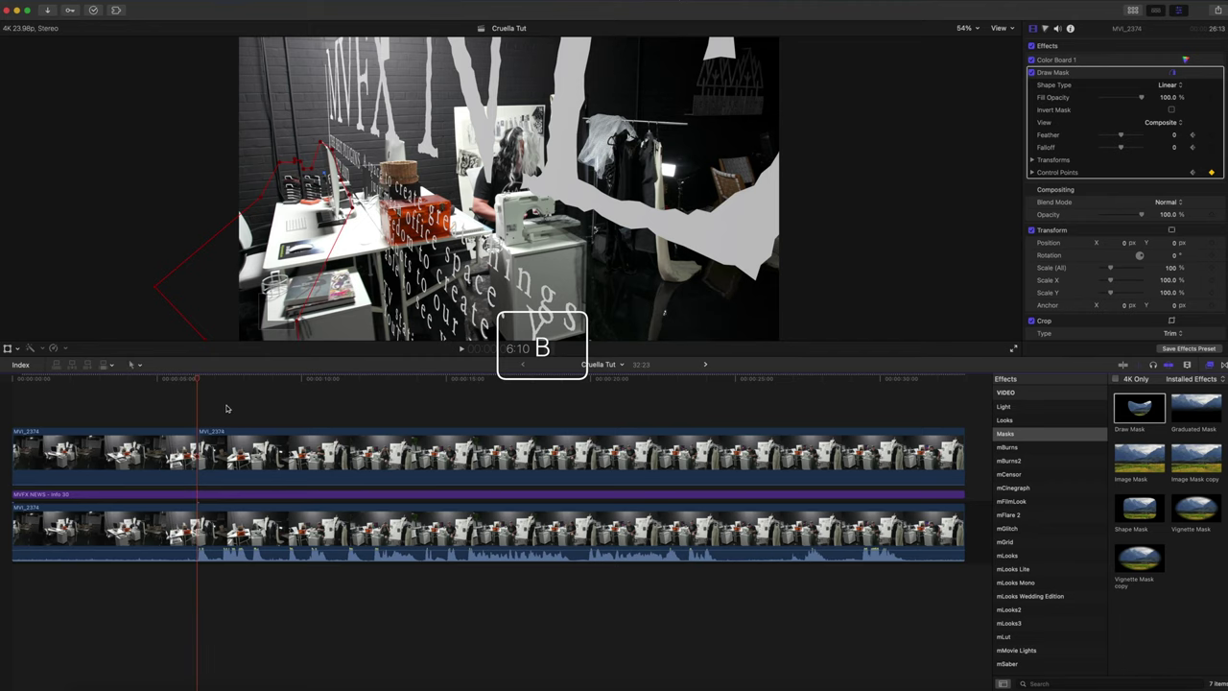
left_click_drag(206, 383, 273, 385)
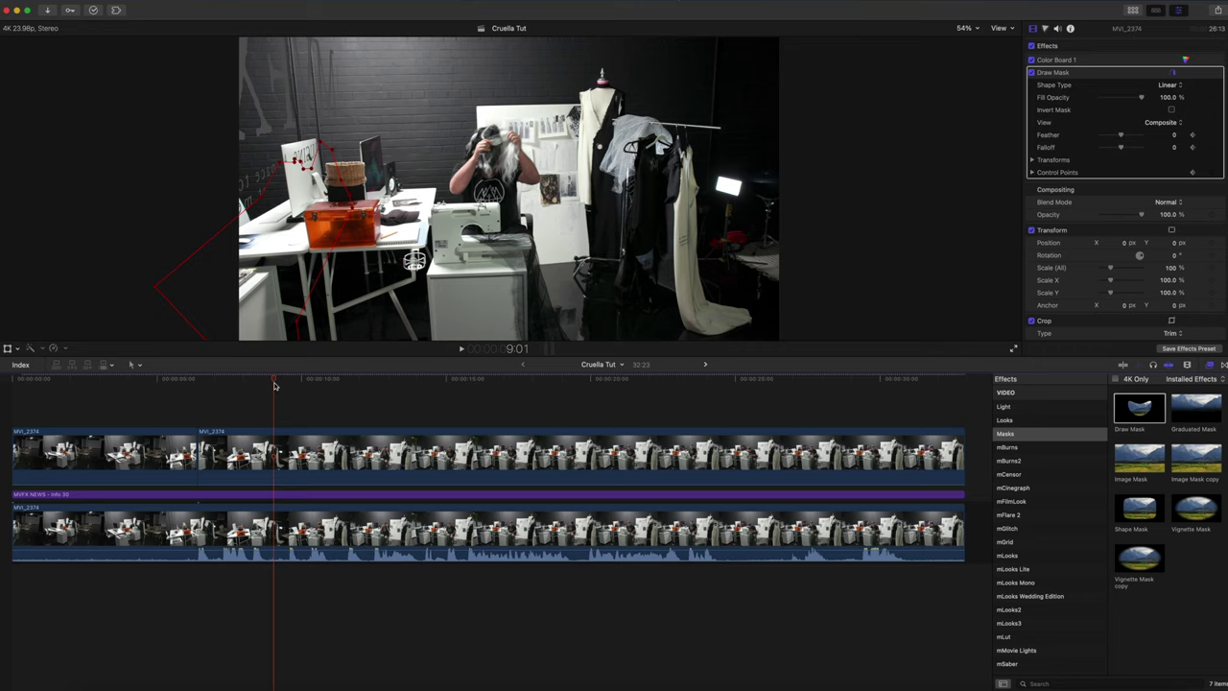
left_click_drag(199, 452, 276, 451)
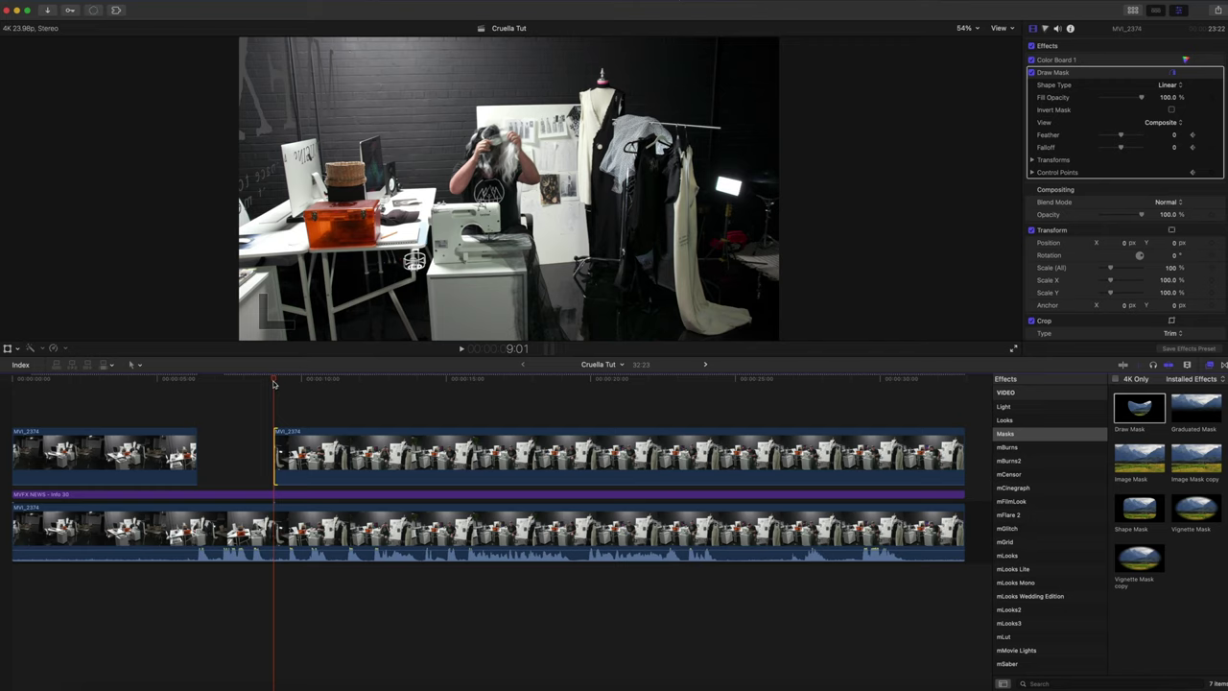
left_click_drag(272, 382, 248, 383)
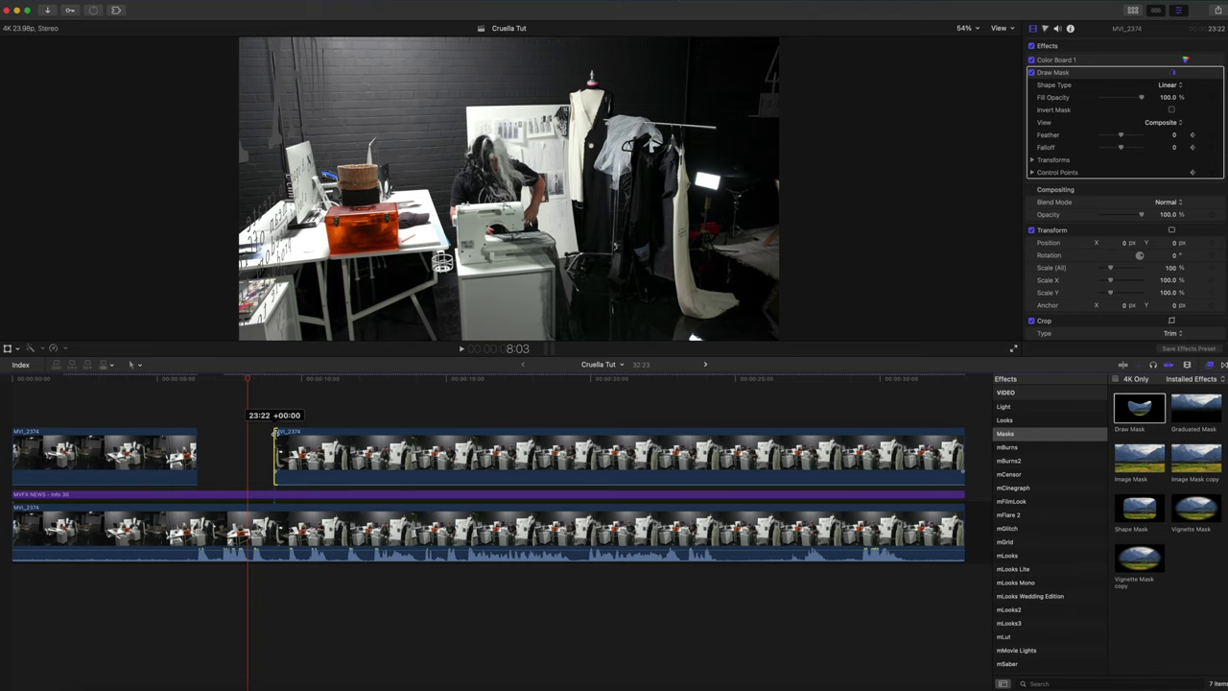
left_click_drag(275, 433, 249, 434)
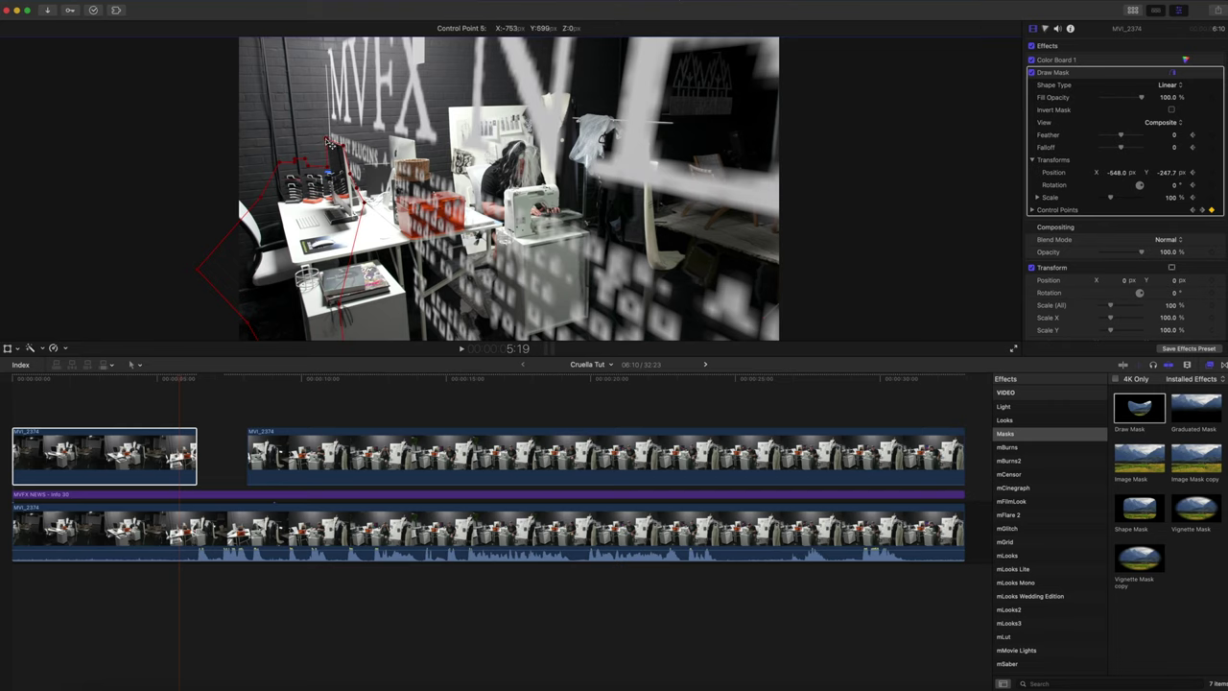
Apply a Draw Mask to the second upper clip, tracing the basket, orange case and desk equipment
left_click(157, 381)
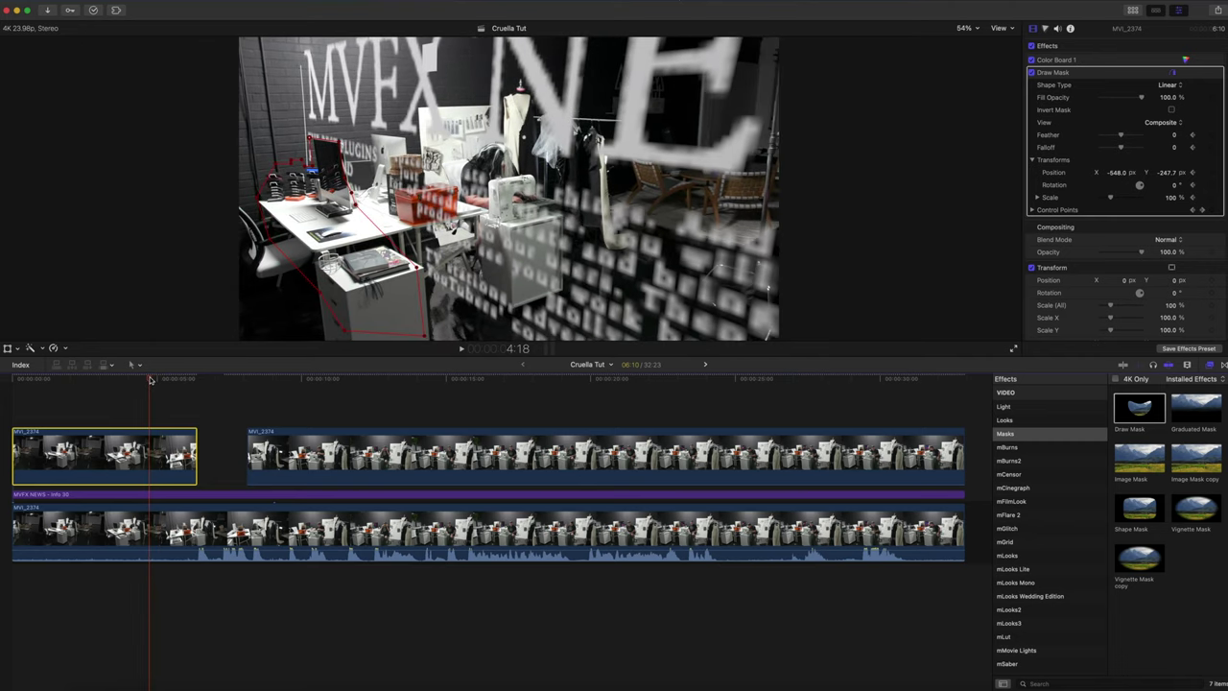
key("Down")
mouse_move(1139, 407)
left_mouse_down()
mouse_move(527, 403)
mouse_move(285, 452)
left_mouse_up()
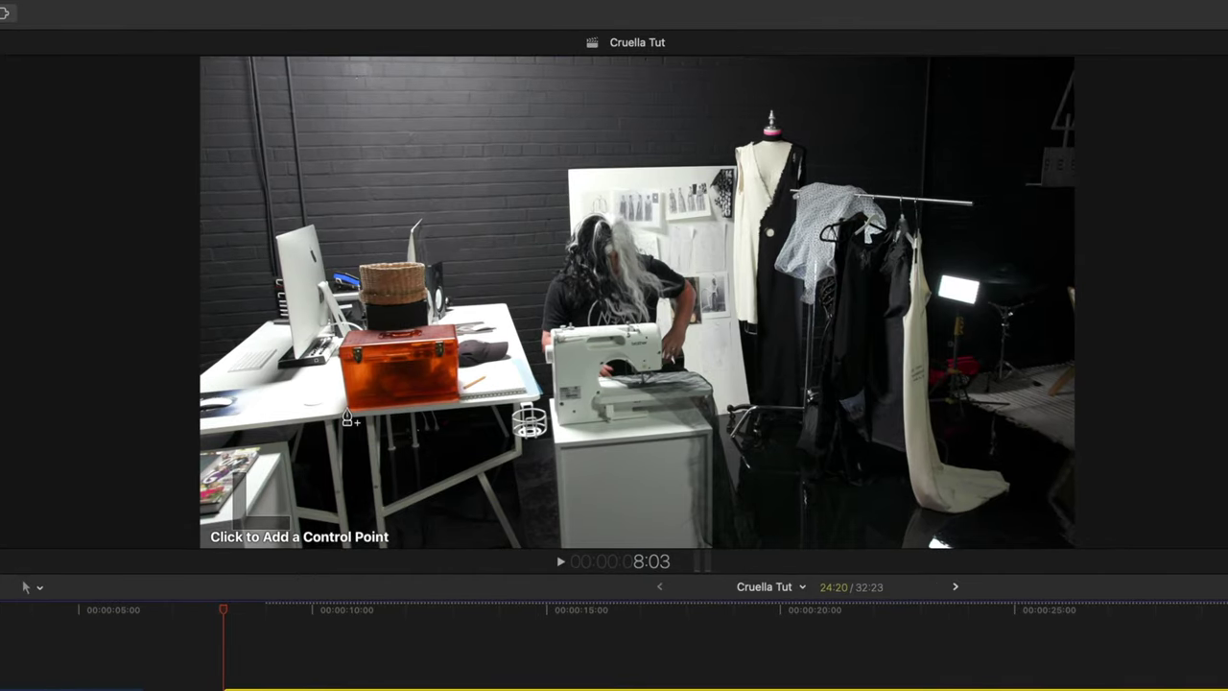
left_click(345, 401)
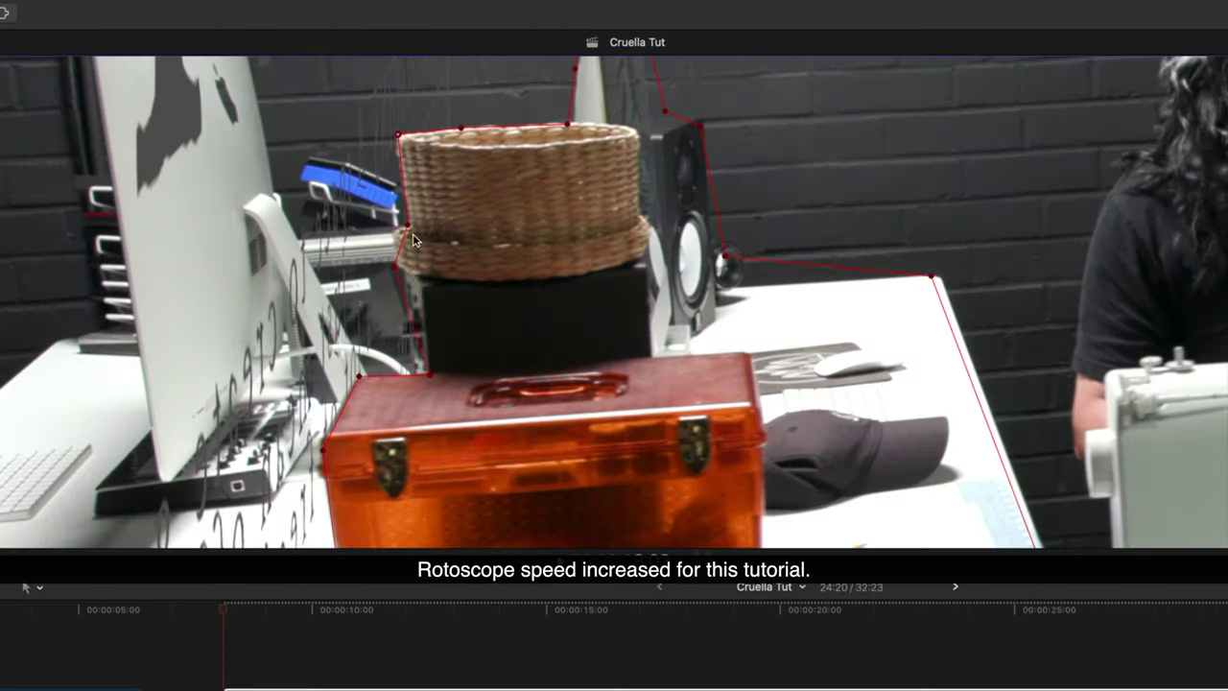
left_click(55, 626)
left_click(226, 649)
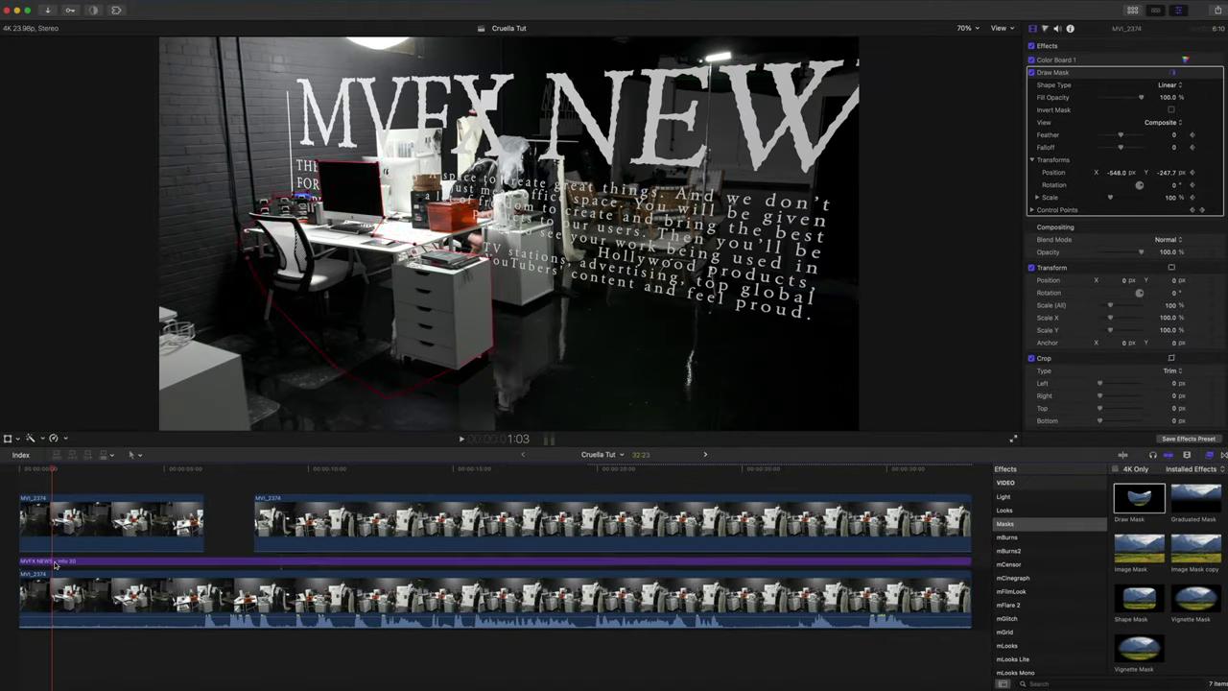
left_click(55, 564)
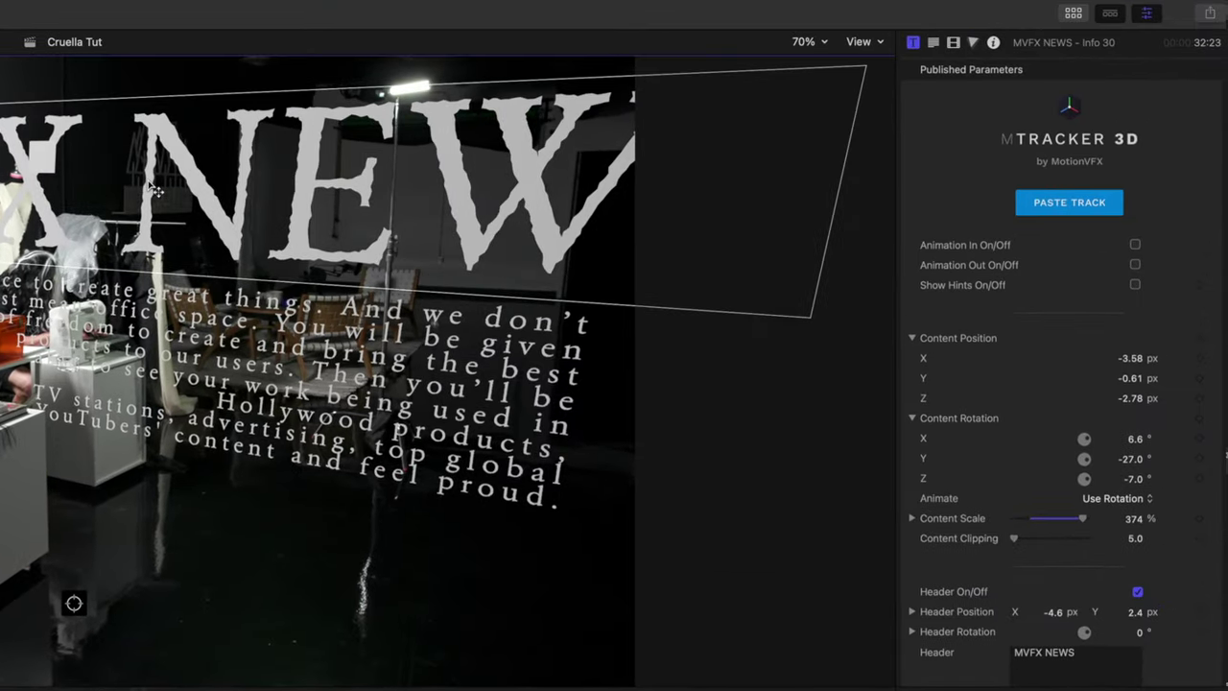
Turn on 3D Text for the MVFX NEWS title in the Text inspector
double_click(153, 190)
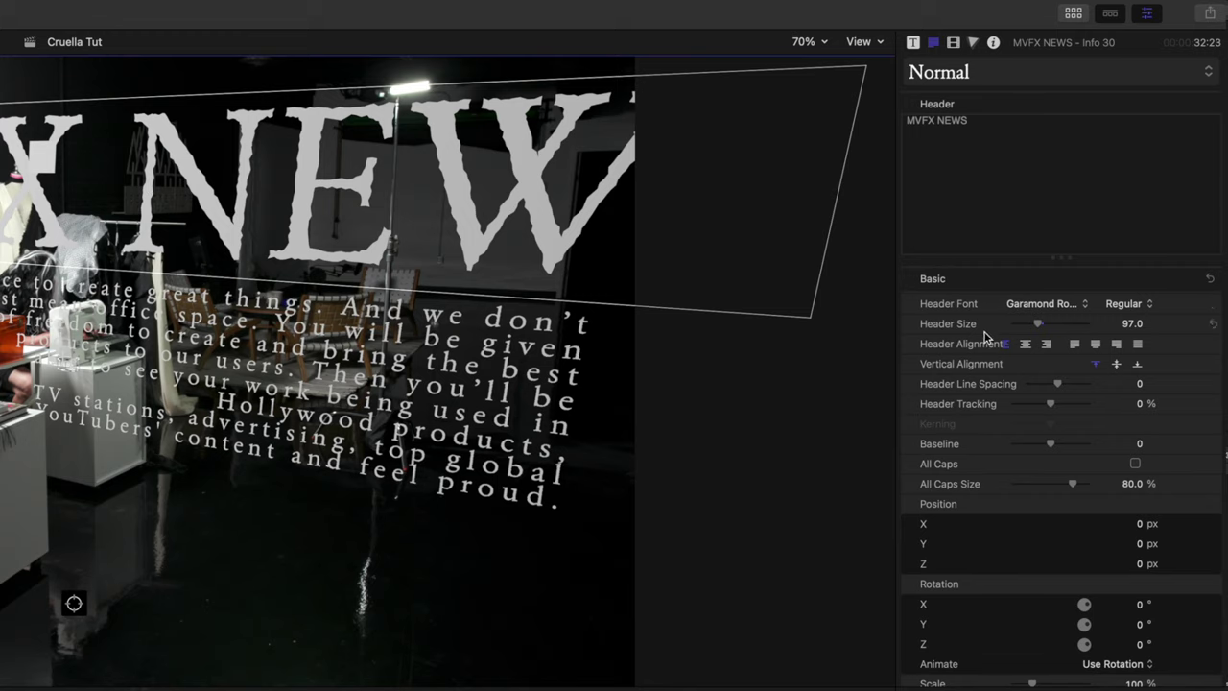
scroll(986, 357, "down", 2)
scroll(987, 360, "down", 4)
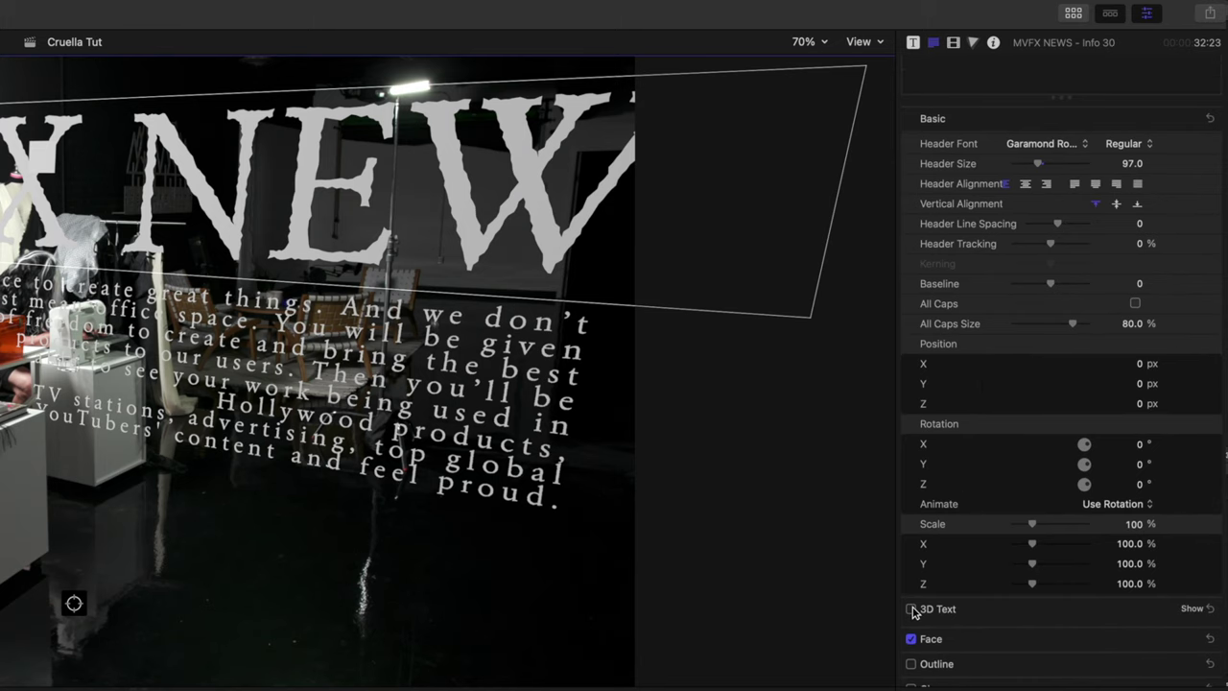
left_click(910, 609)
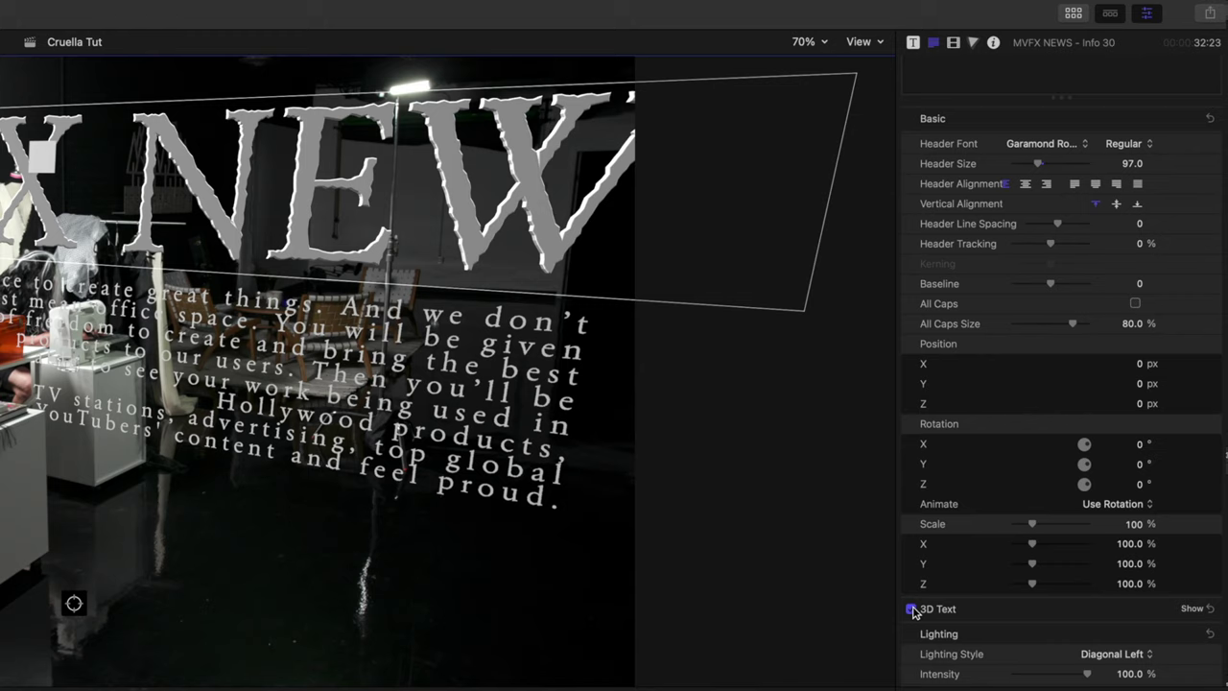
Set the 3D text depth to 0 and pick a Drawing Paper material from the Material Library
left_click(1193, 610)
scroll(952, 626, "down", 3)
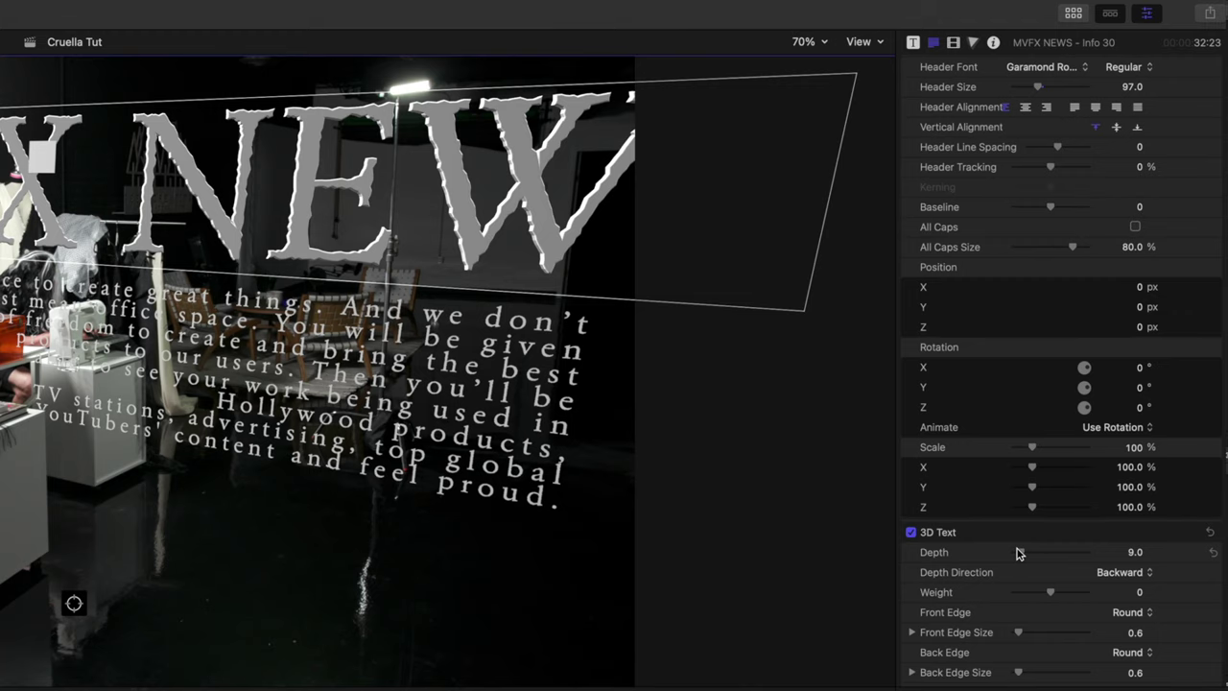
left_click_drag(1021, 554, 996, 555)
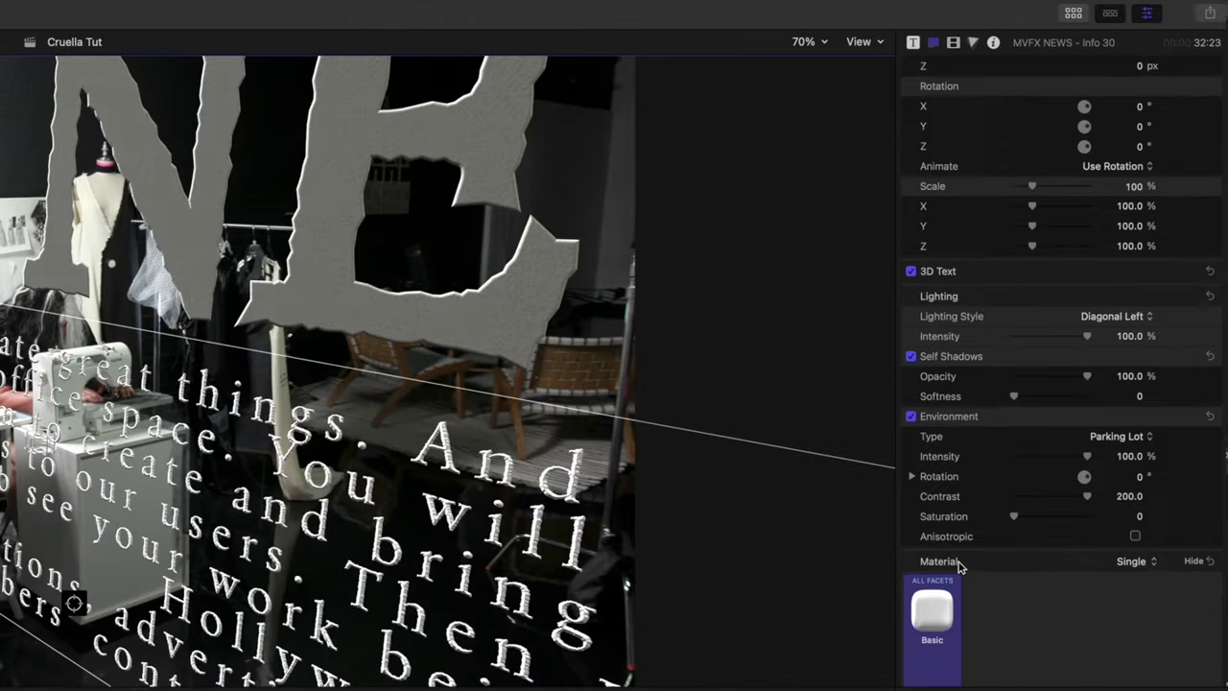
scroll(960, 567, "down", 3)
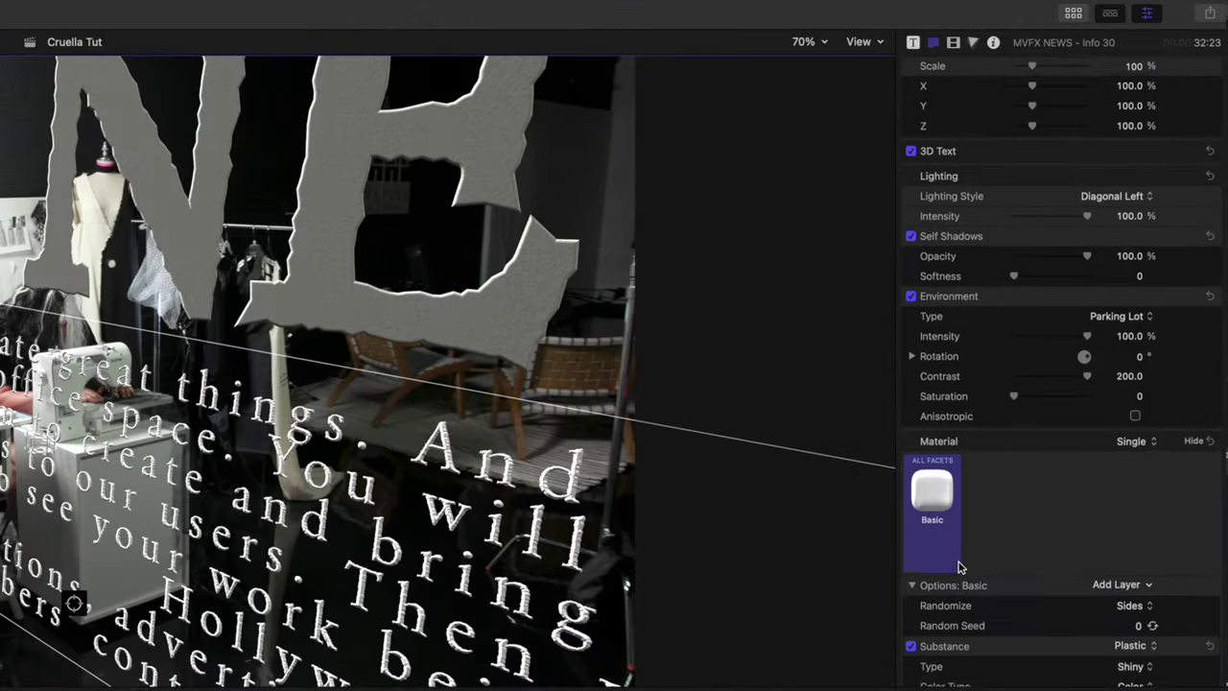
left_click(932, 484)
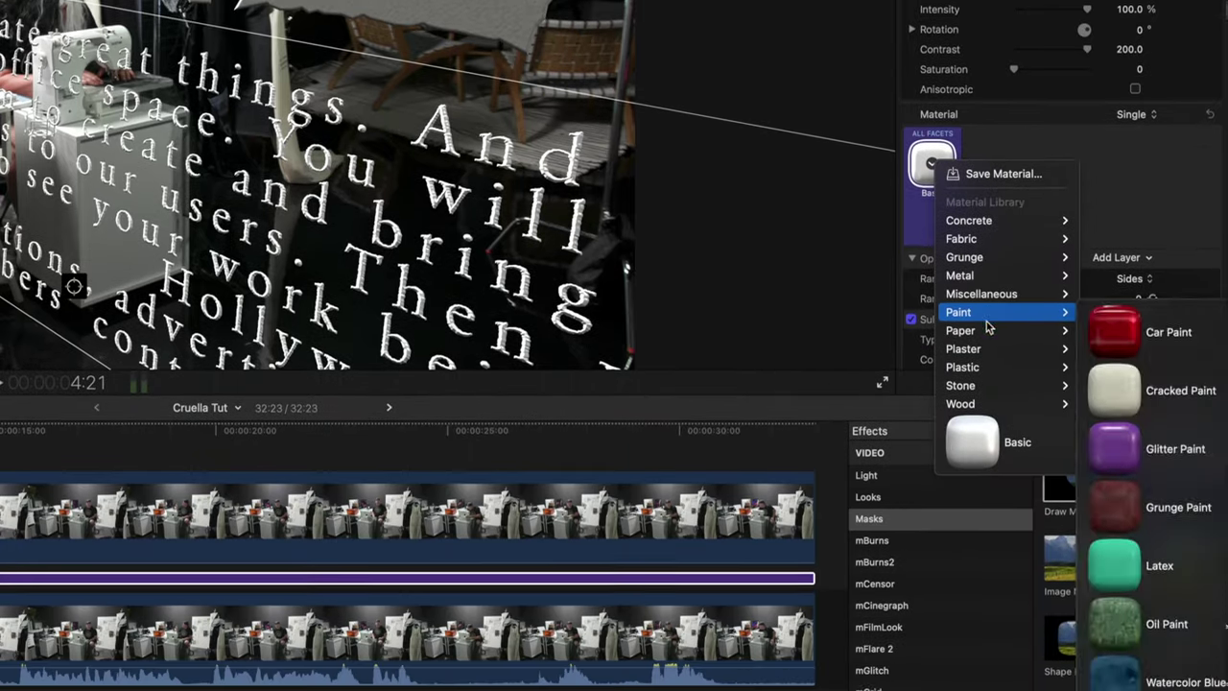
mouse_move(988, 521)
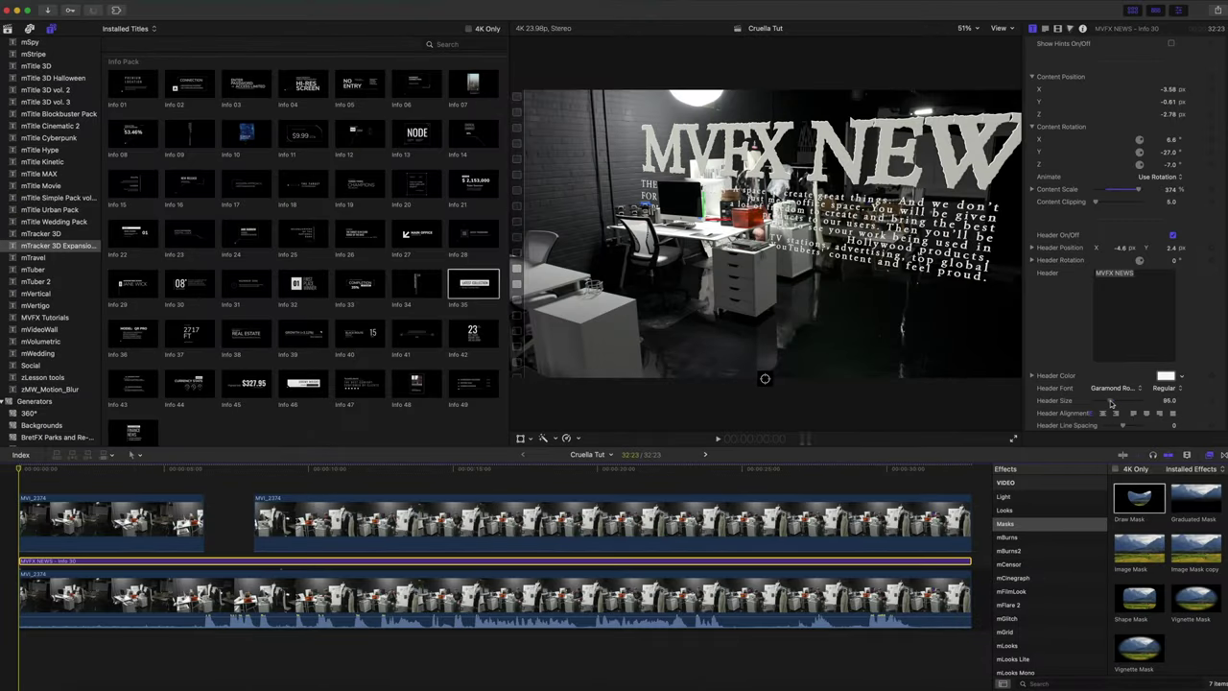
Reduce the header size to 85 so MVFX NEWS fits, and scroll to the Rectangle parameters
left_click_drag(1111, 403, 1110, 403)
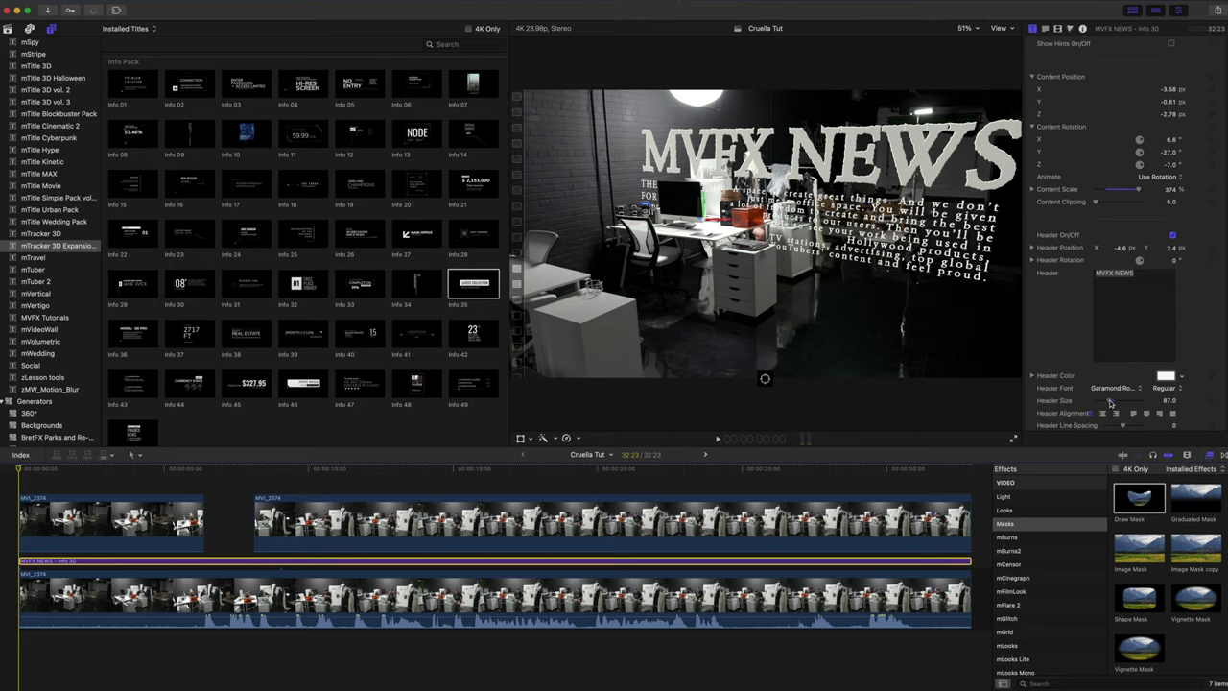
left_click_drag(1111, 403, 1110, 403)
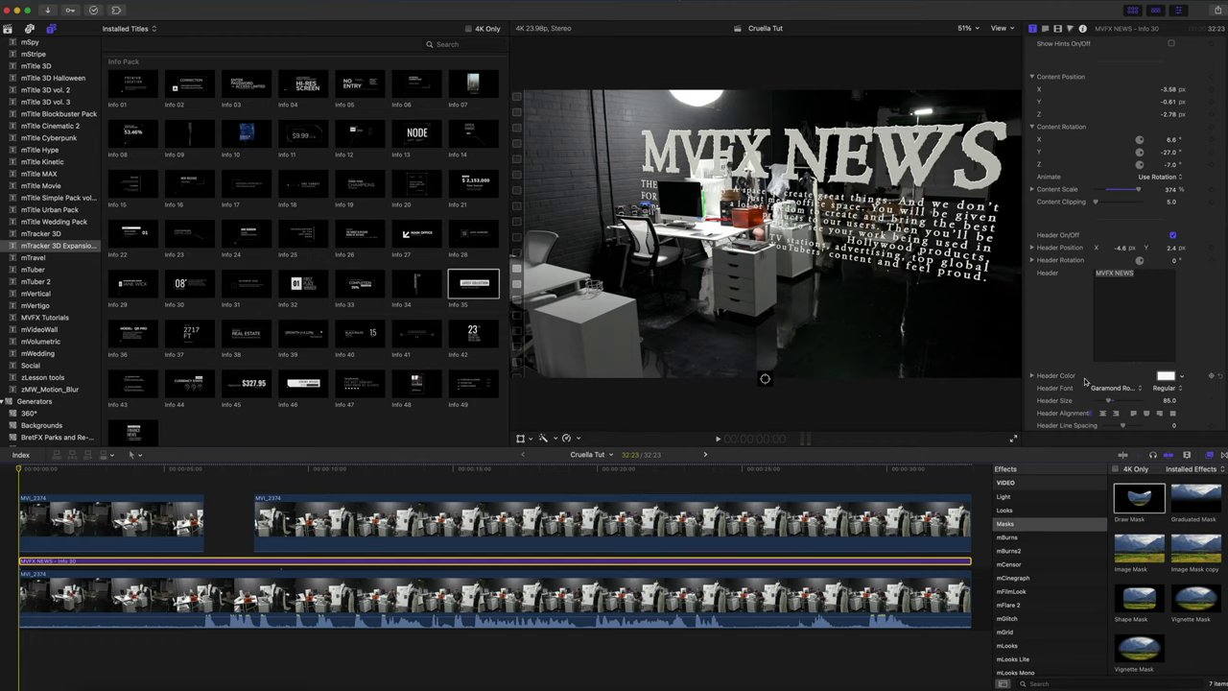
scroll(1085, 382, "down", 5)
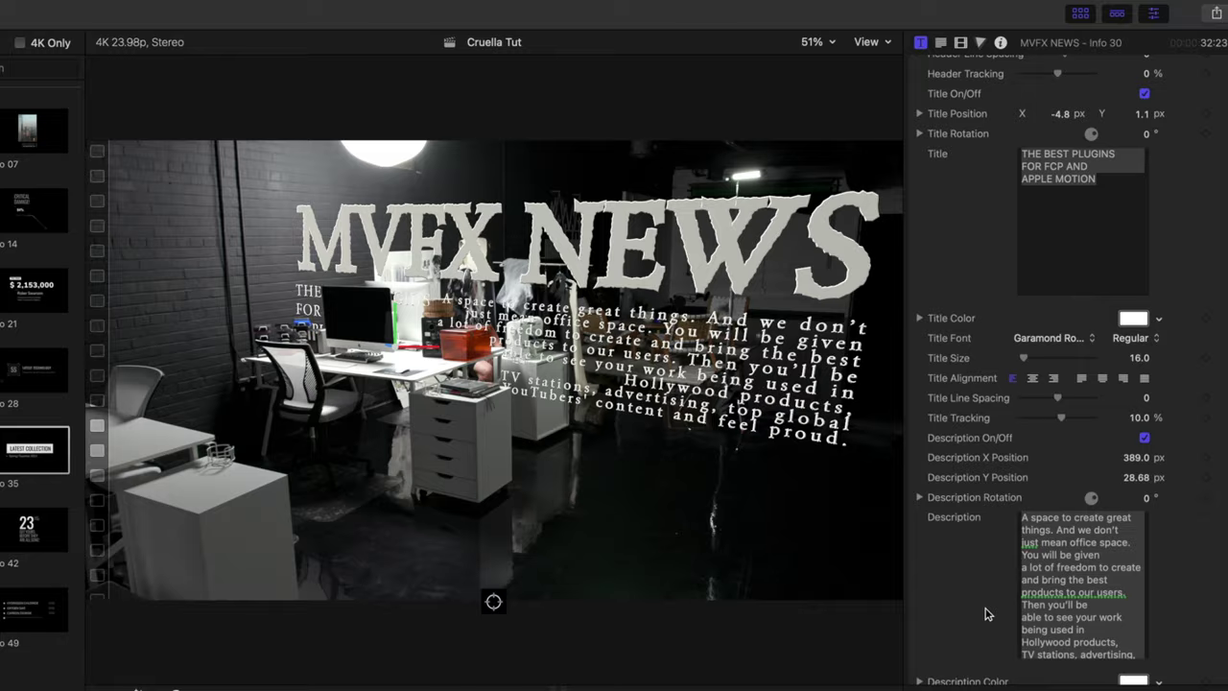
scroll(966, 672, "down", 4)
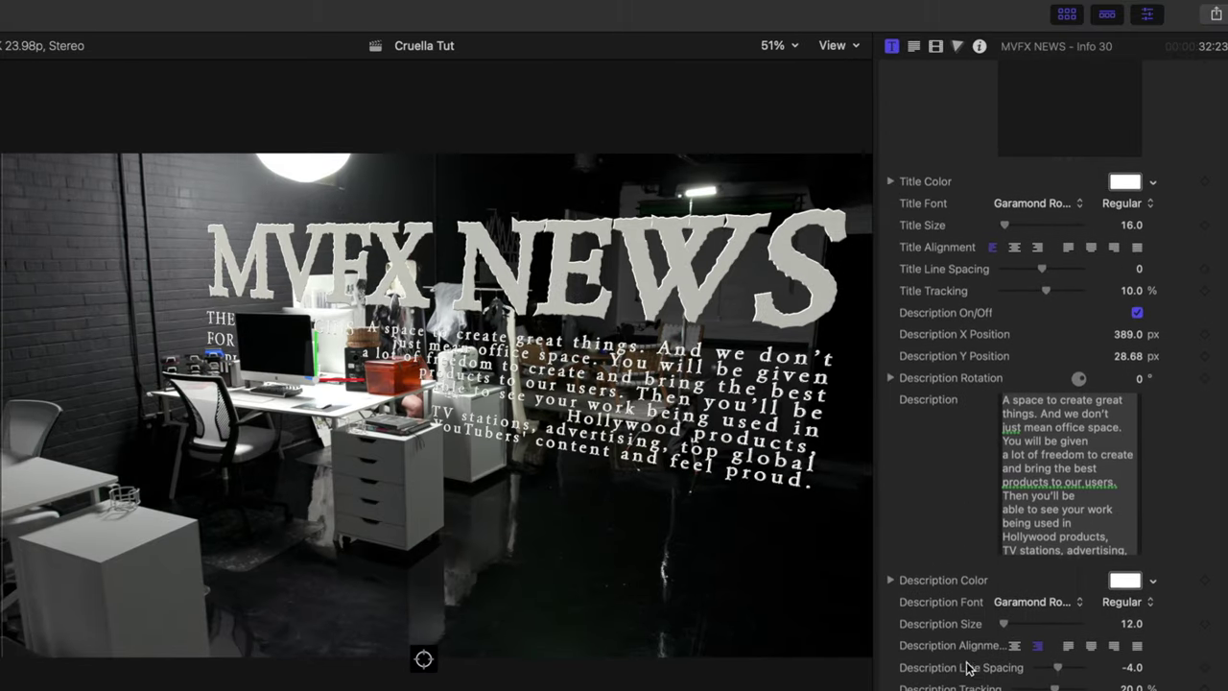
scroll(967, 669, "down", 3)
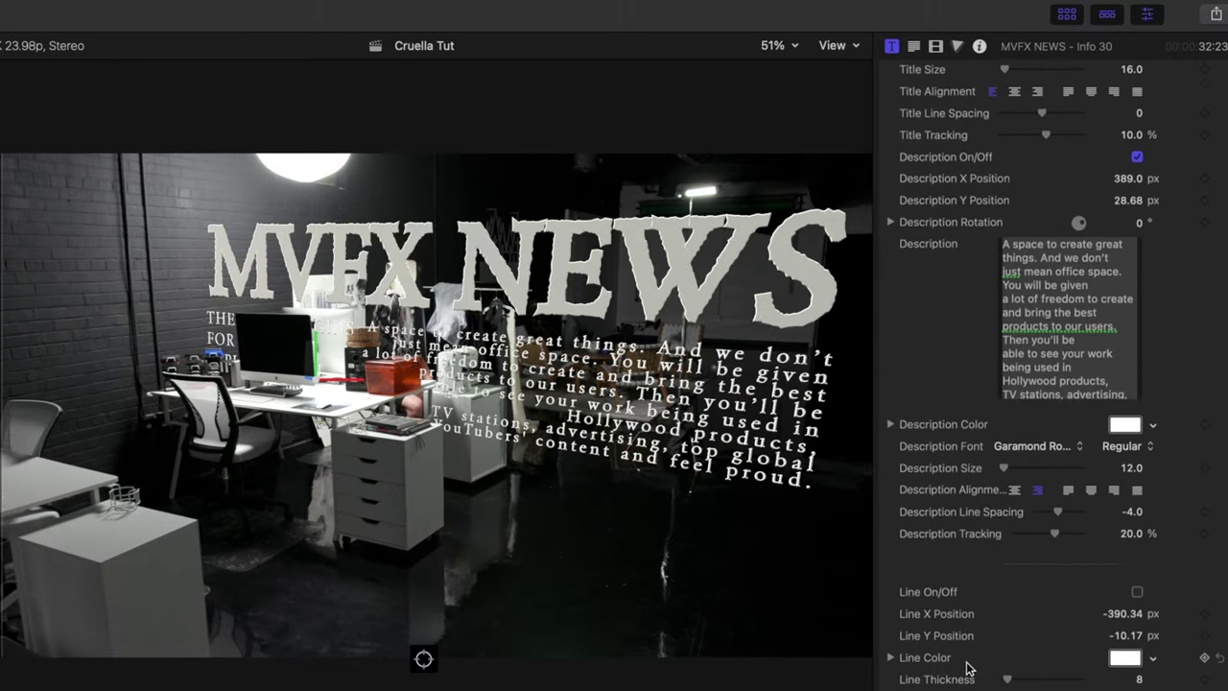
scroll(967, 669, "down", 5)
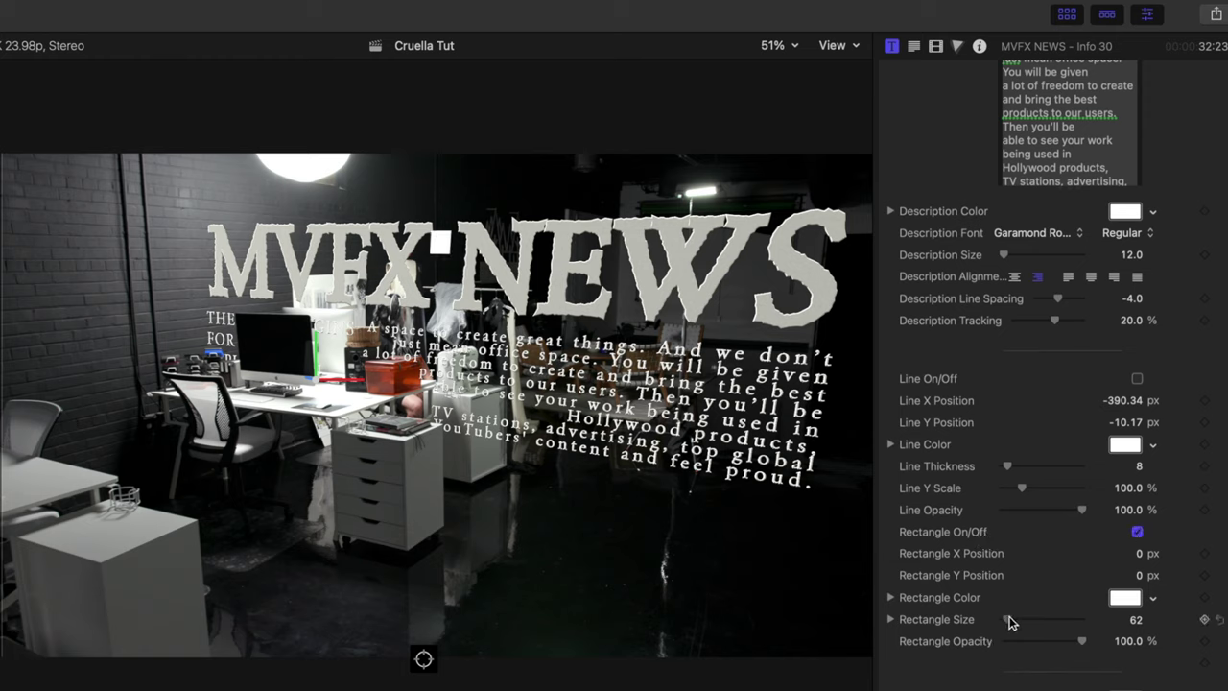
Resize the rectangle to 1901 by 366, center it behind the header, and drop opacity to 21.87%
left_click_drag(1008, 620, 1034, 623)
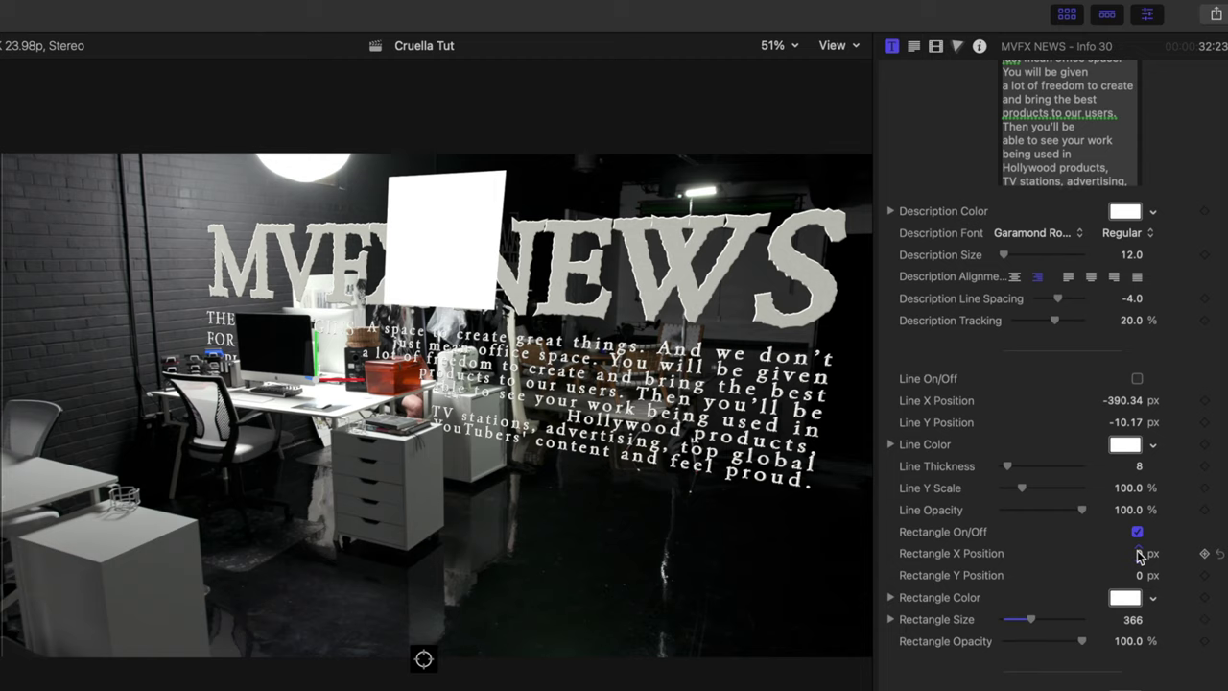
left_click_drag(1137, 553, 1142, 581)
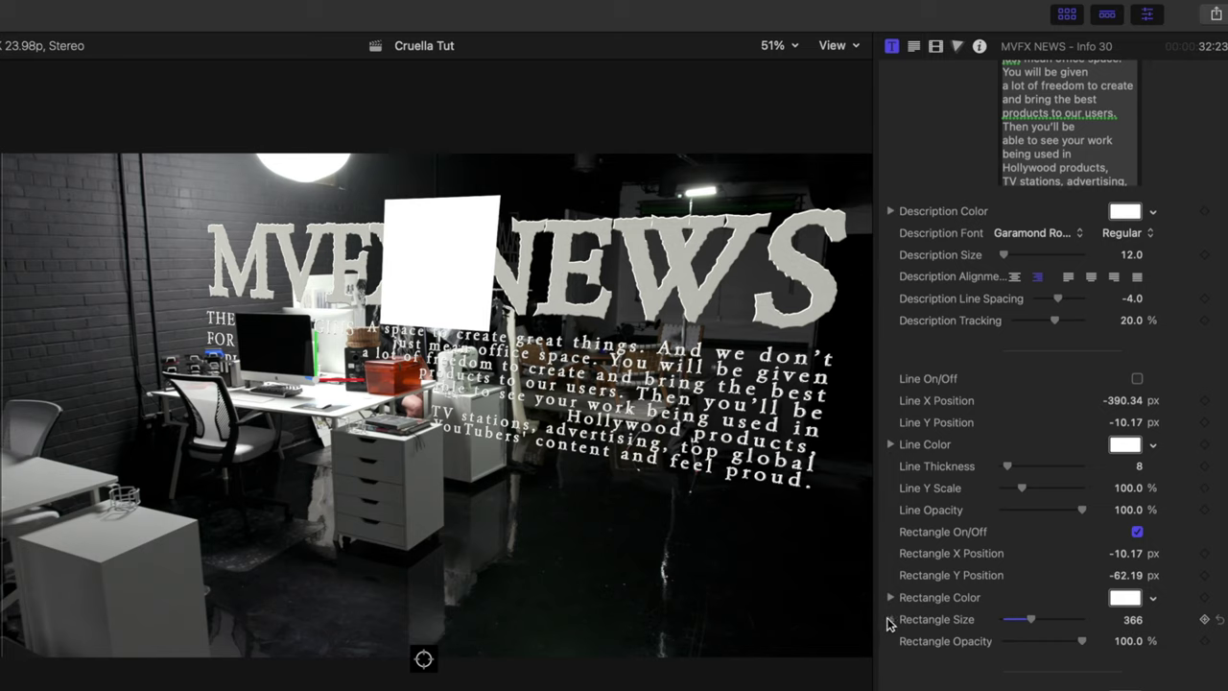
left_click(890, 620)
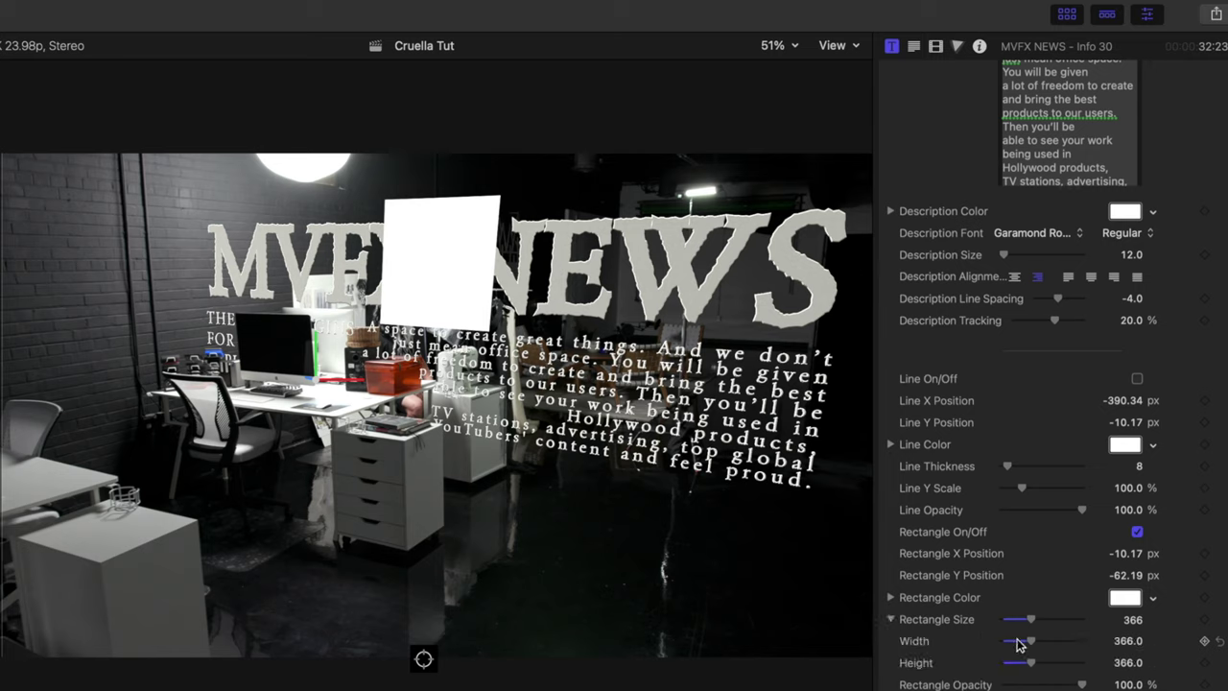
left_click_drag(1033, 644, 1114, 651)
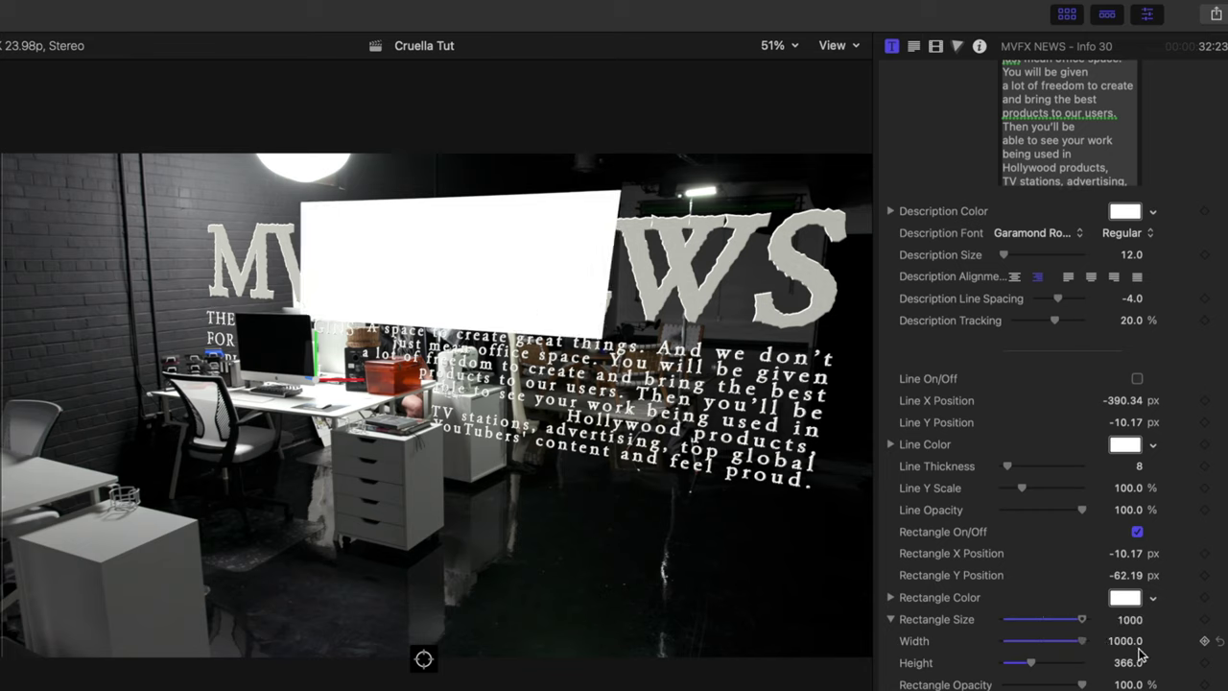
left_click(1126, 642)
left_click_drag(1126, 642, 1121, 648)
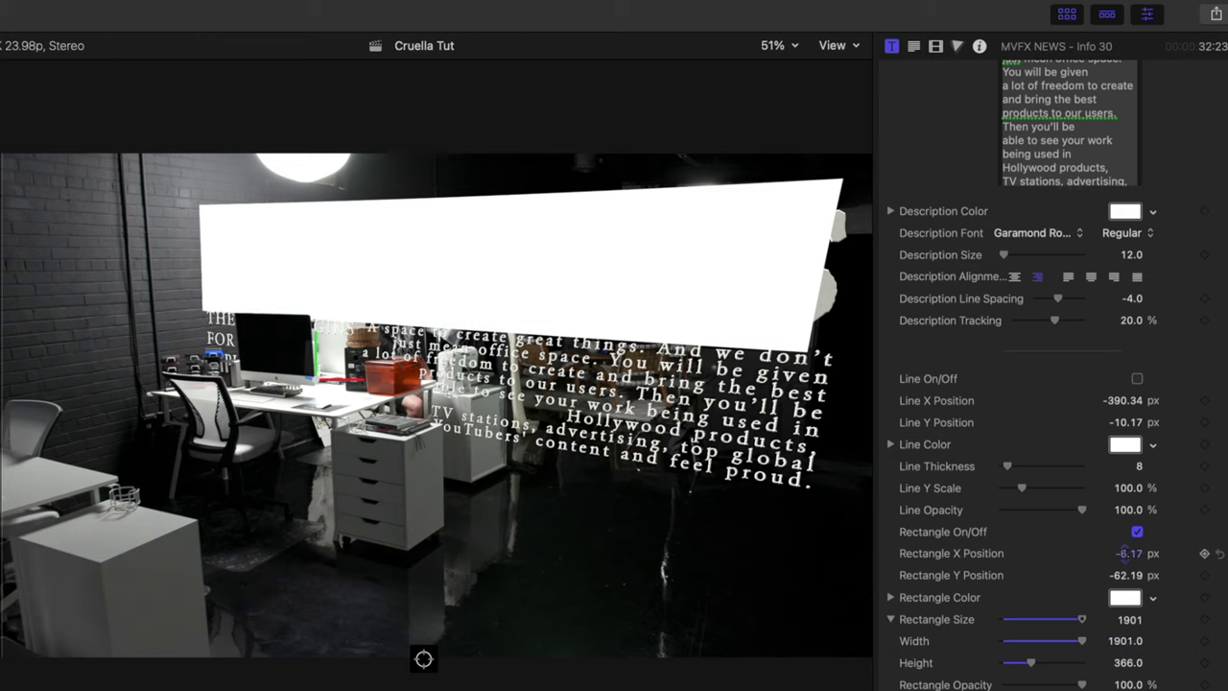
left_click_drag(1129, 554, 1129, 554)
left_click_drag(1081, 684, 1021, 684)
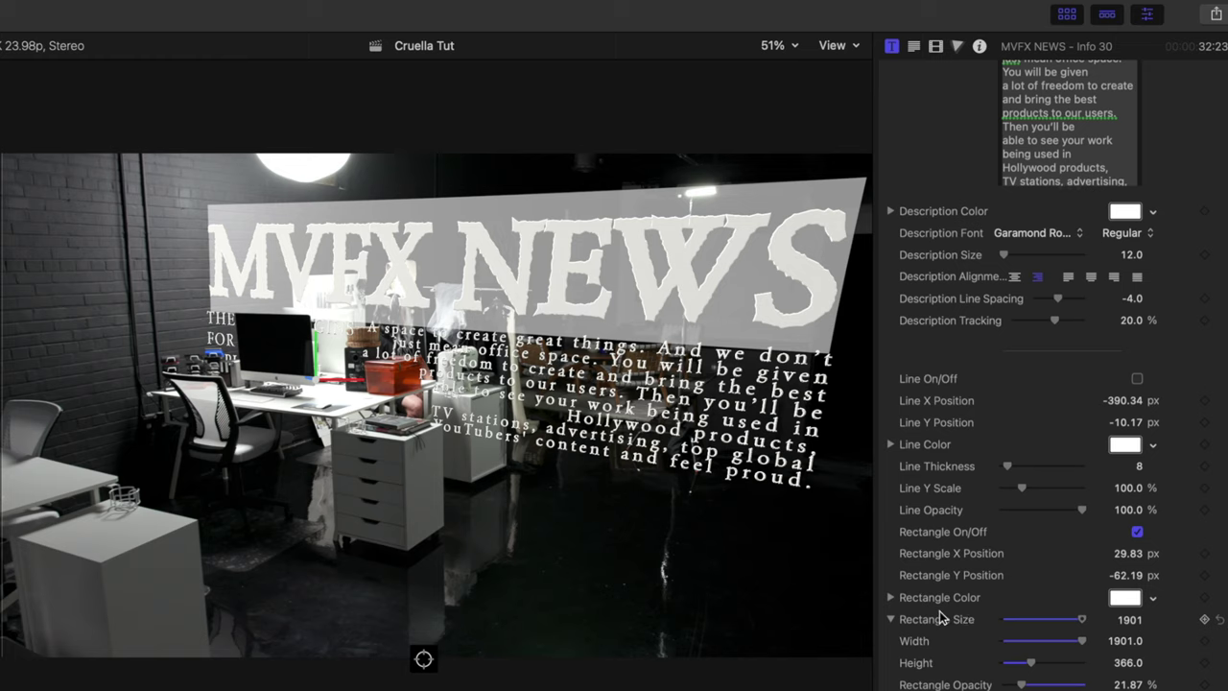
Color the rectangle dark red and lower its opacity to 13.93%
left_click(1124, 597)
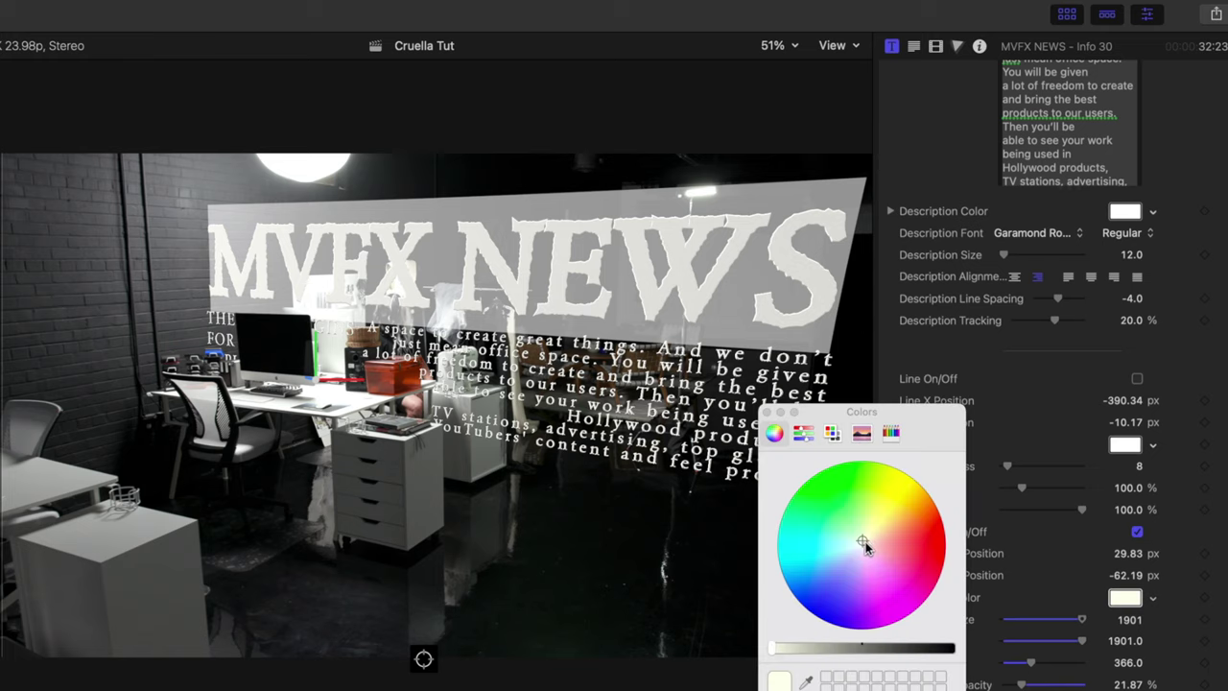
left_click_drag(865, 541, 919, 547)
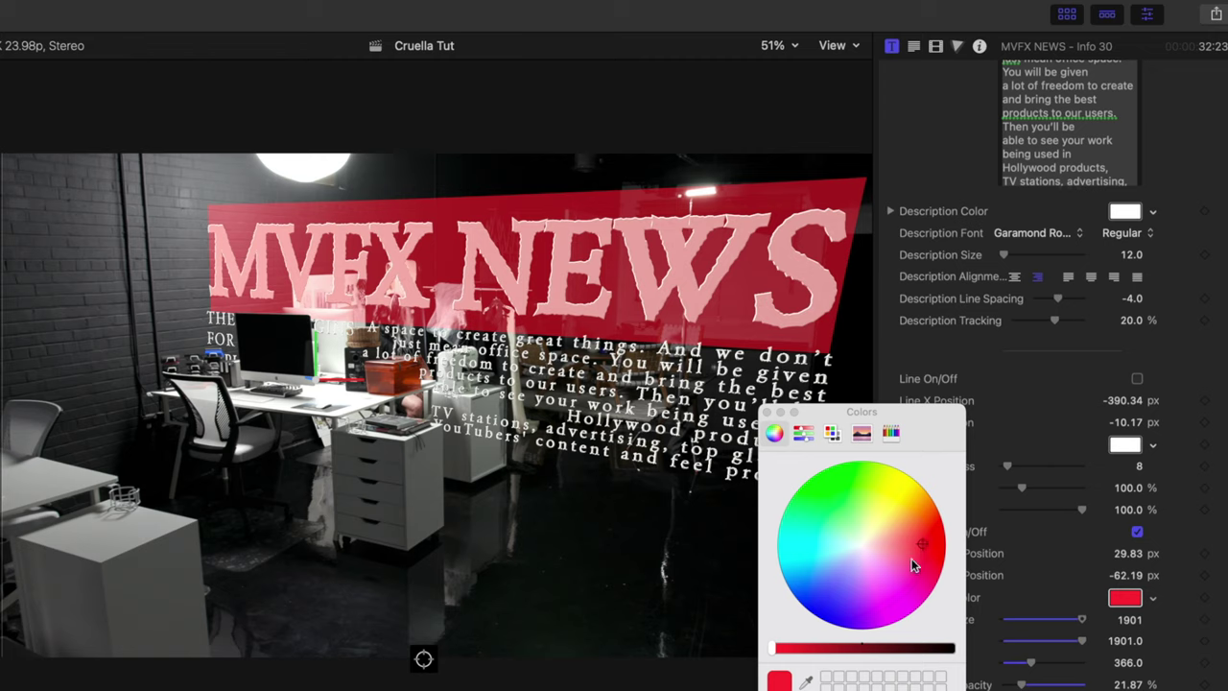
left_click_drag(921, 426, 814, 415)
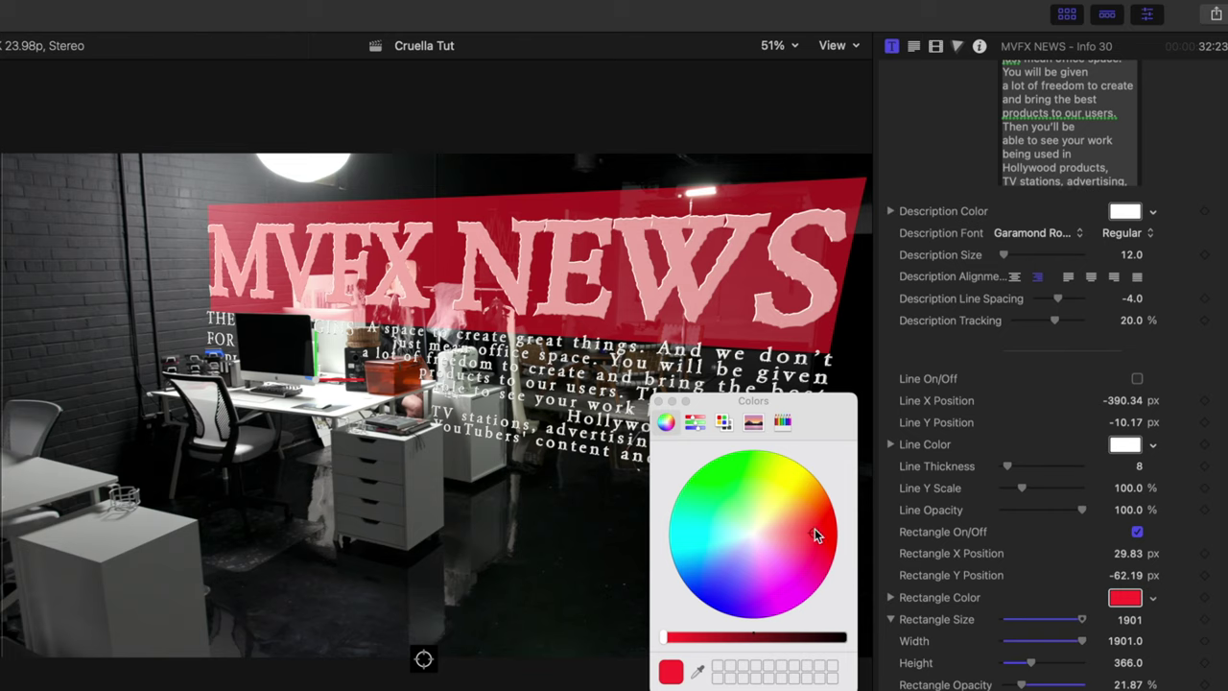
left_click_drag(815, 528, 809, 526)
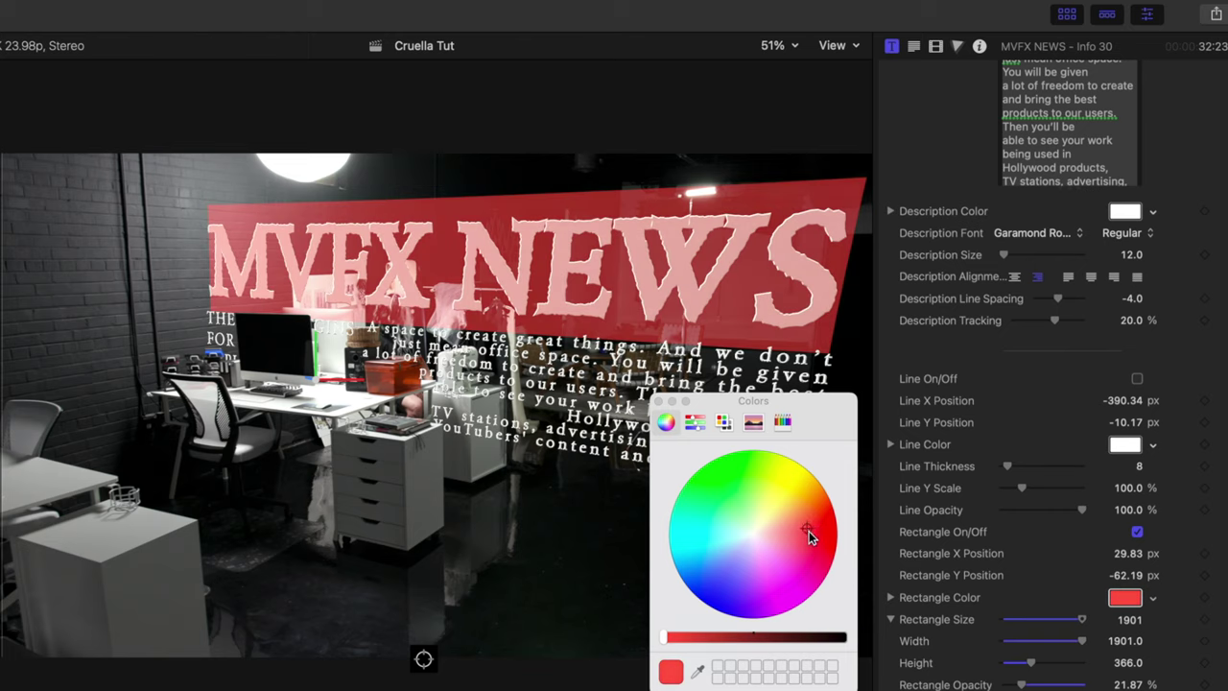
left_click_drag(662, 638, 722, 637)
left_click_drag(1021, 684, 1014, 684)
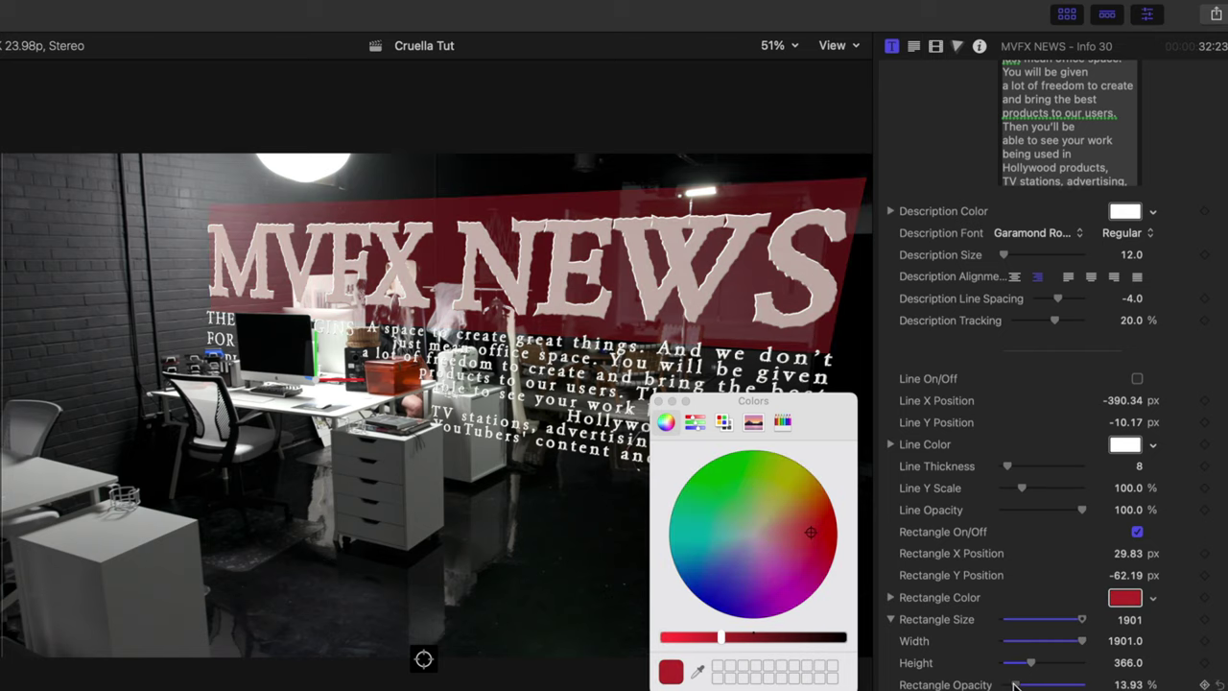
left_click(660, 401)
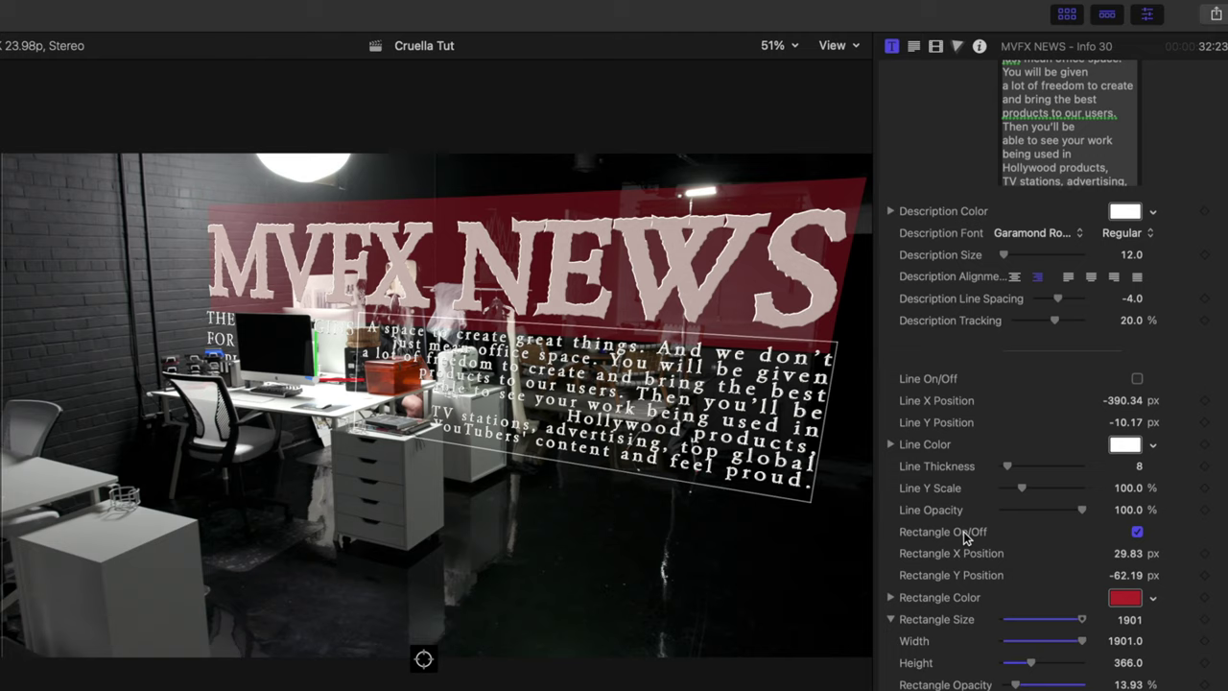
scroll(961, 535, "up", 5)
scroll(960, 535, "up", 10)
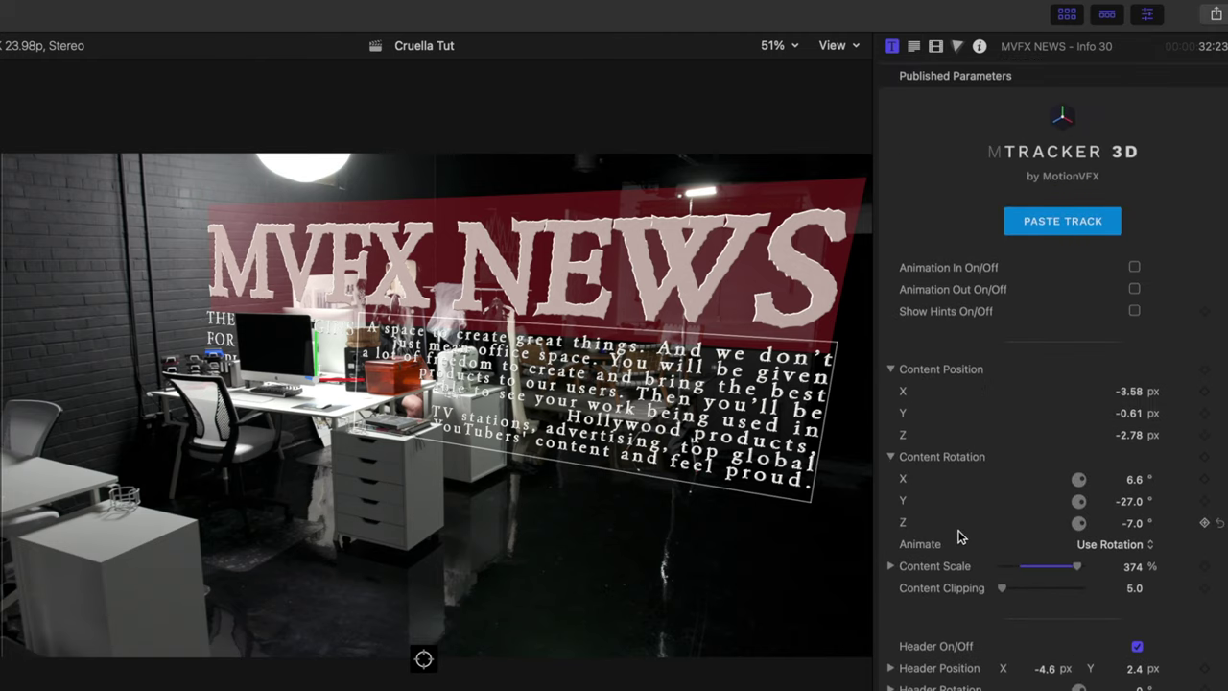
Raise the MVFX NEWS header's Z position to 0.09 px
scroll(962, 588, "down", 5)
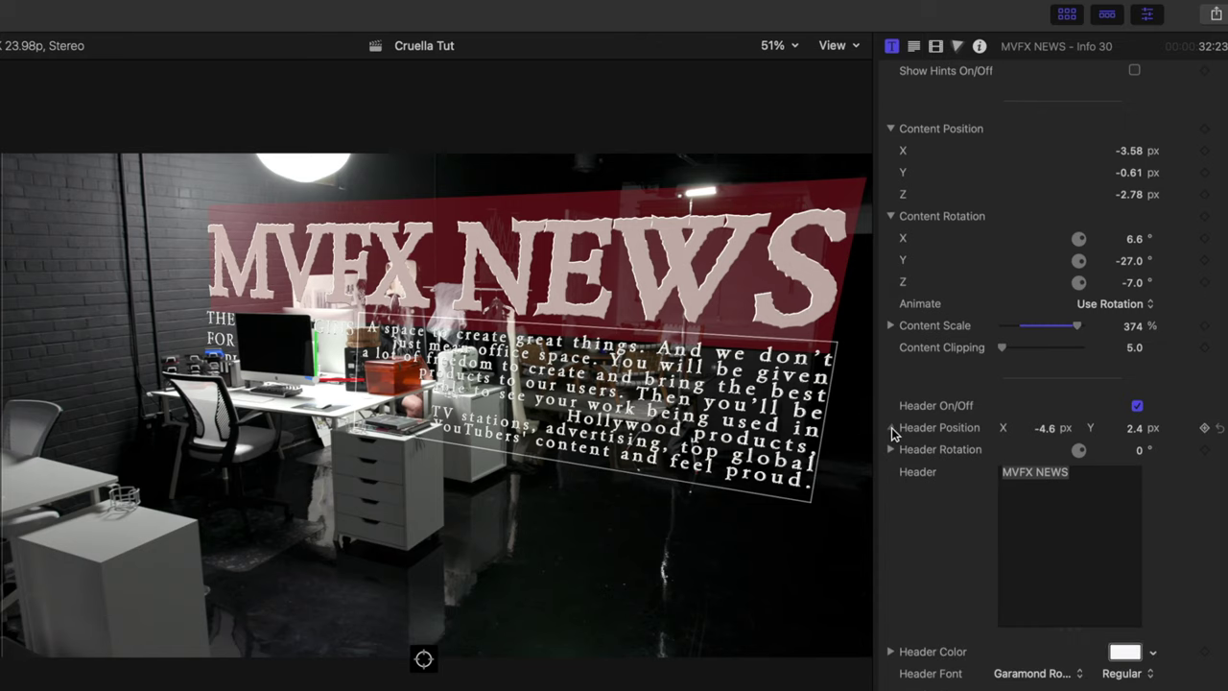
left_click(892, 428)
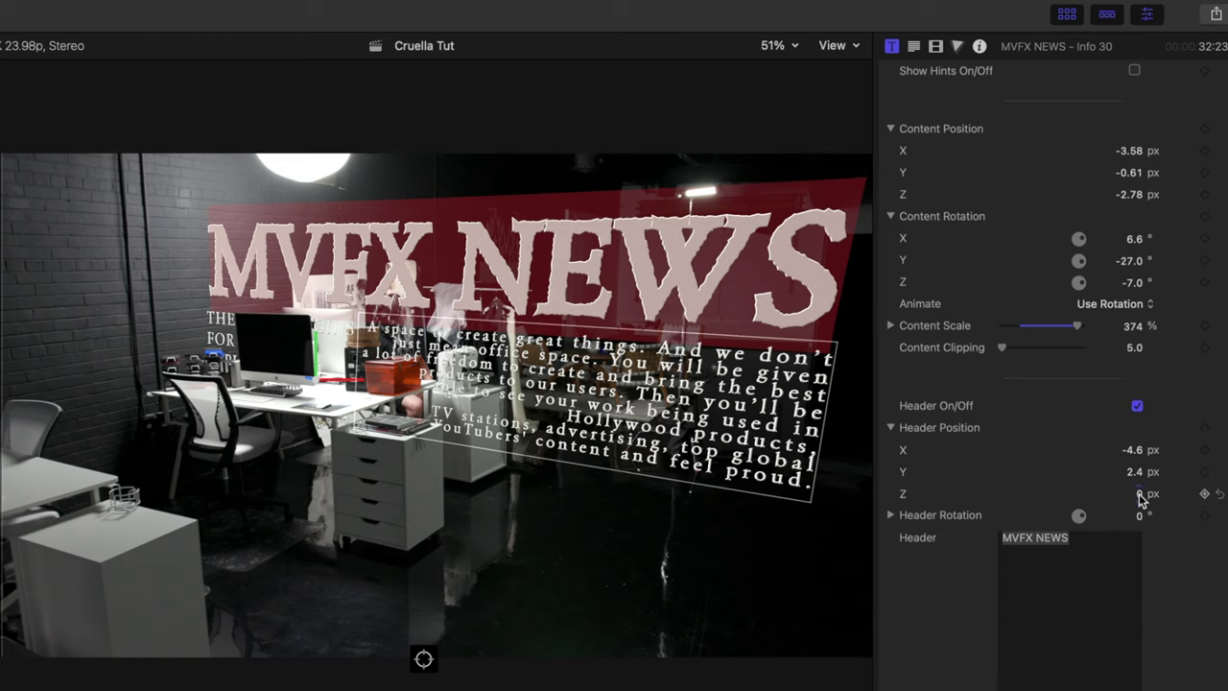
mouse_move(1141, 498)
left_mouse_down()
mouse_move(1158, 497)
mouse_move(1147, 498)
left_mouse_up()
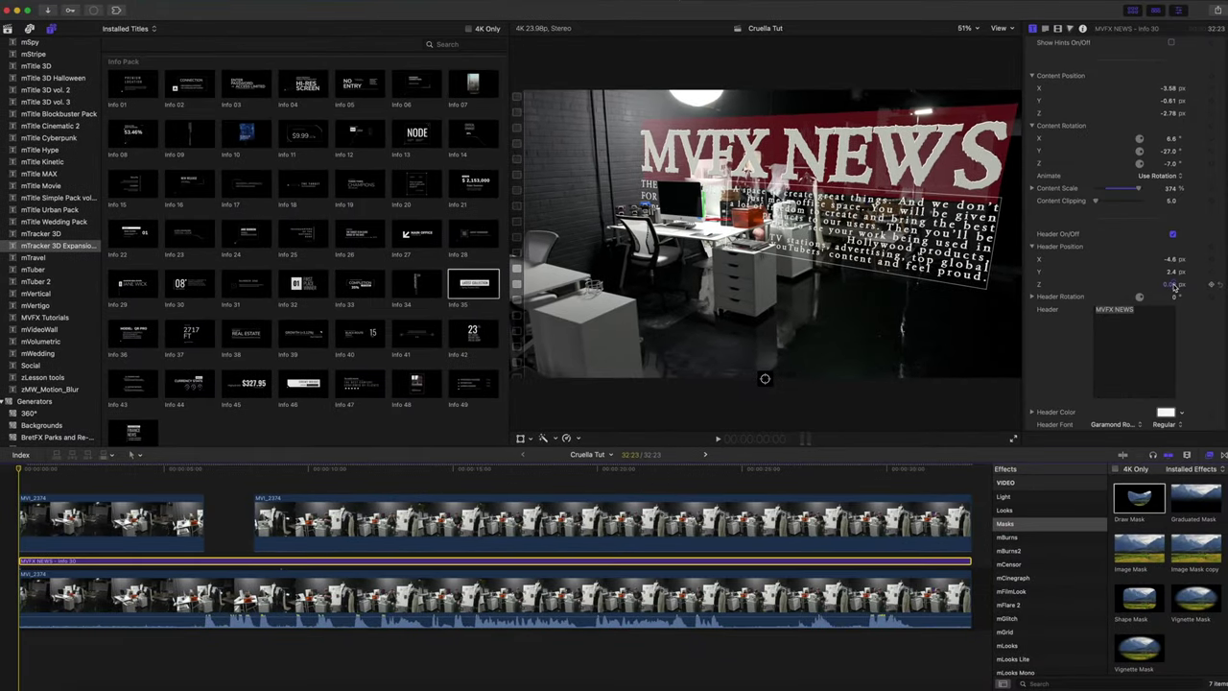
scroll(1087, 316, "down", 10)
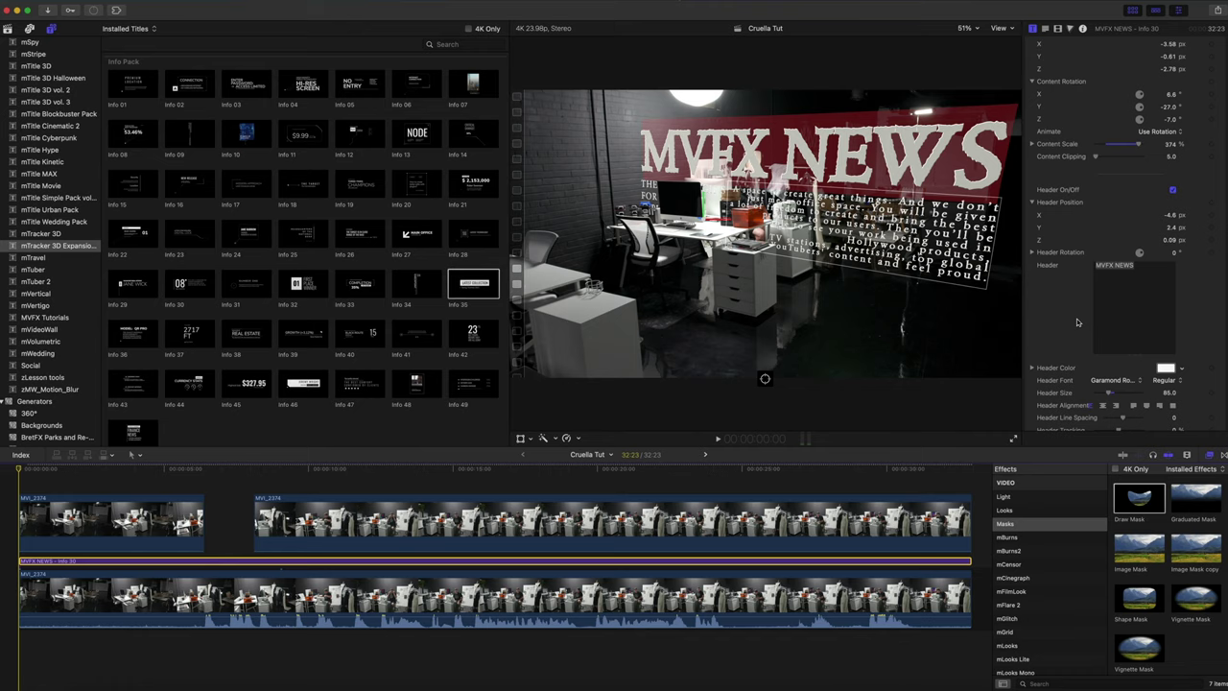
scroll(1076, 322, "down", 10)
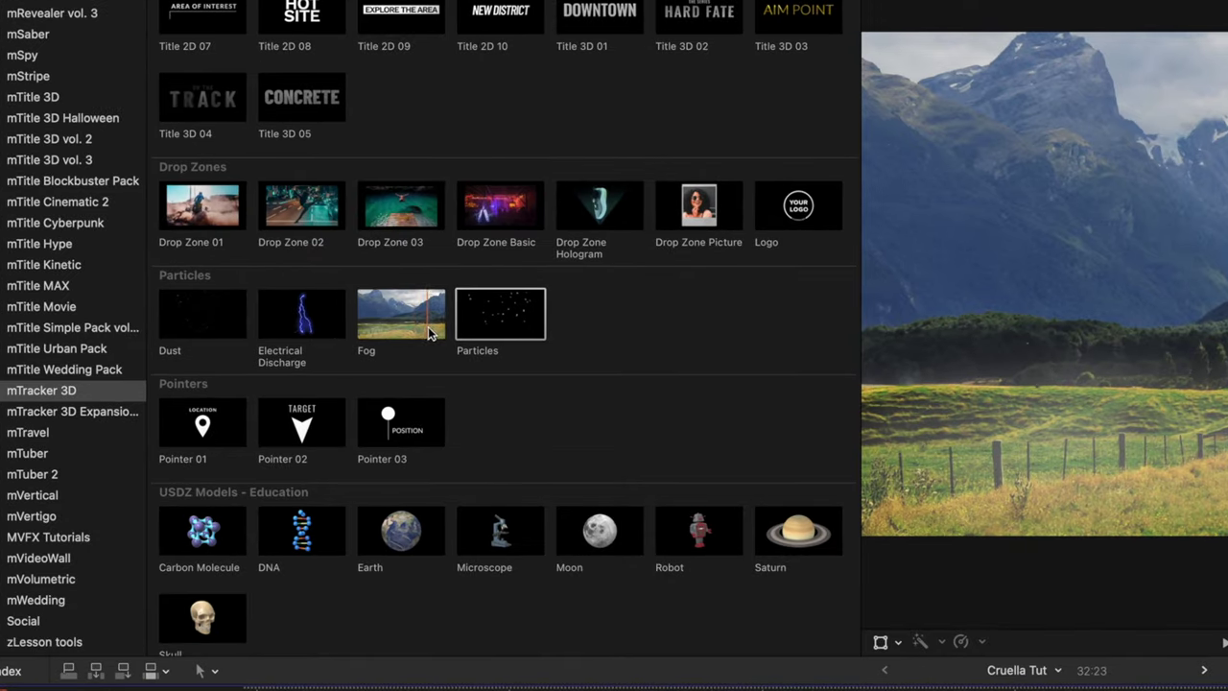
Place the mTracker 3D Fog generator at the timeline start and extend it to the project end
left_click_drag(412, 331, 259, 690)
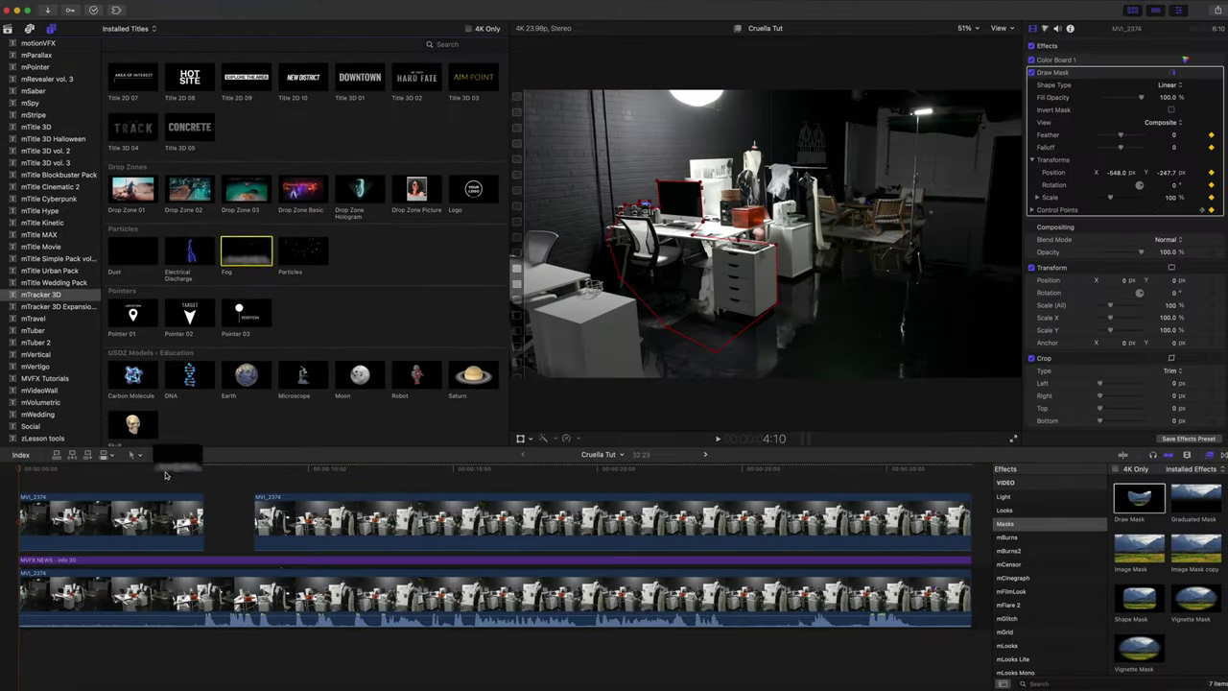
left_click_drag(165, 476, 25, 556)
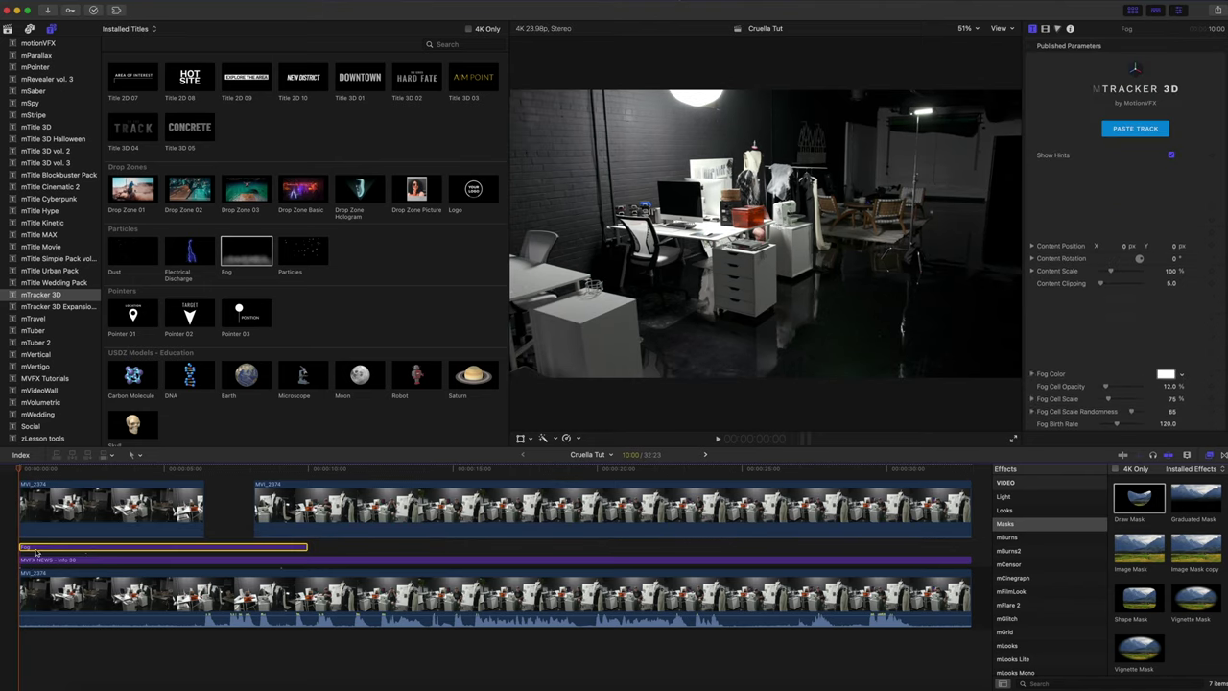
left_click_drag(305, 548, 967, 549)
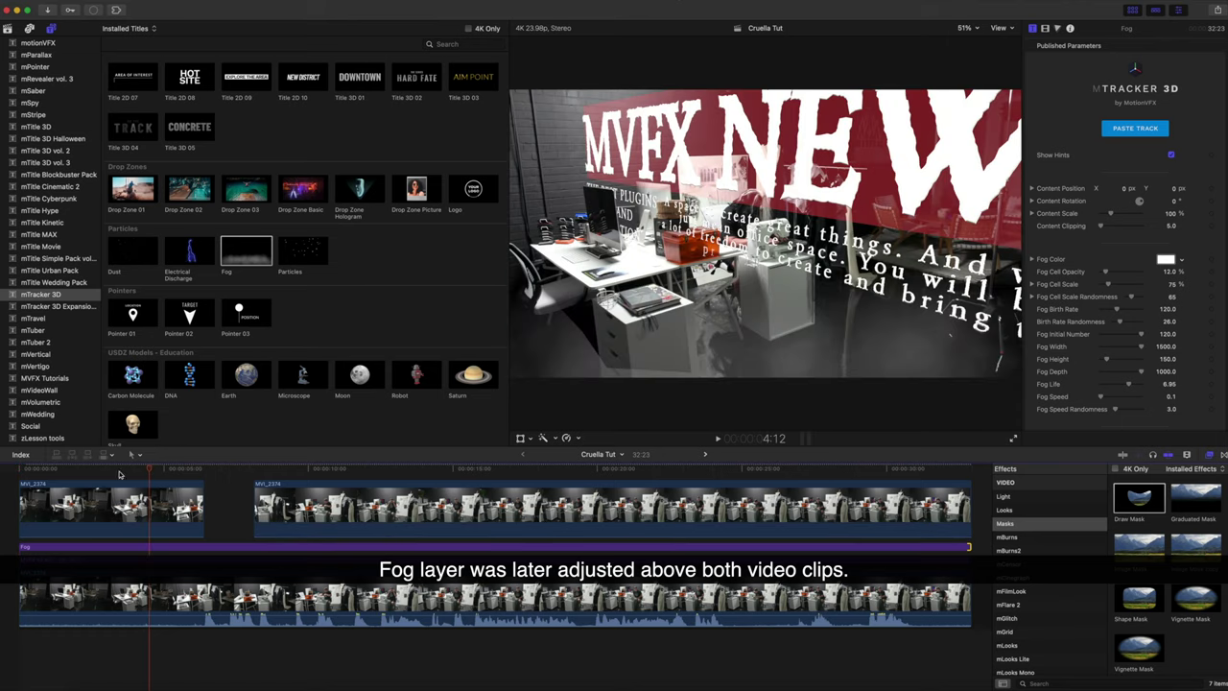
Paste the copied 3D camera tracking data onto the Fog clip
left_click(80, 475)
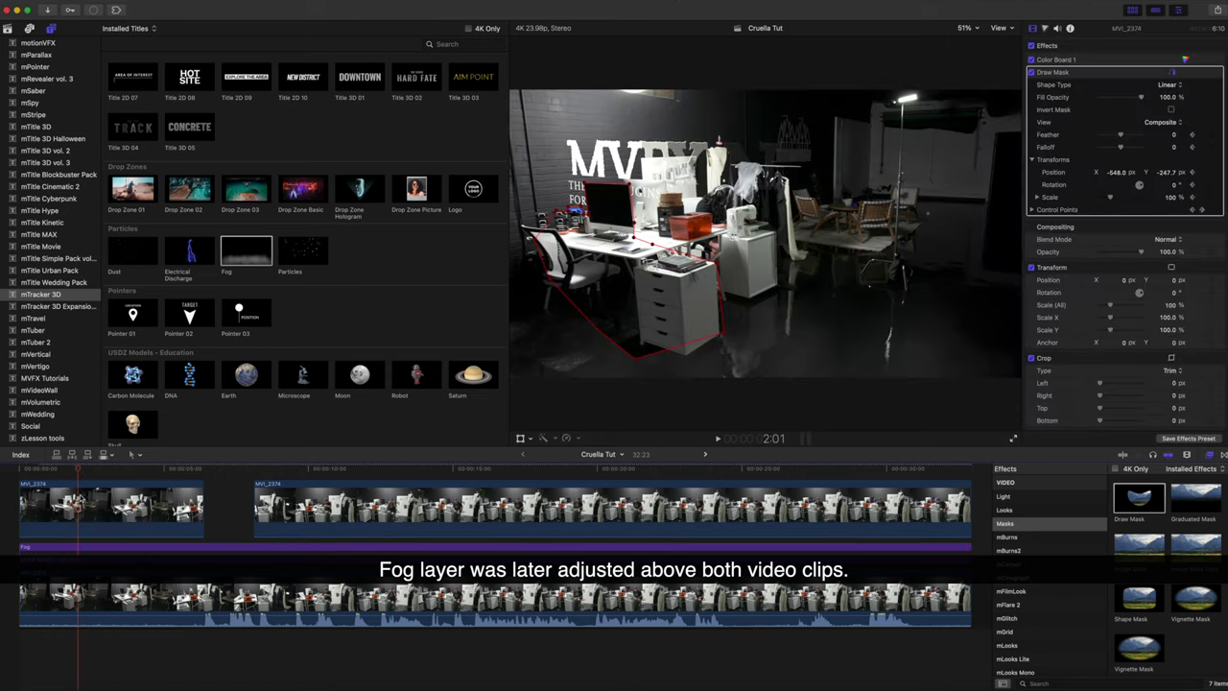
left_click(83, 550)
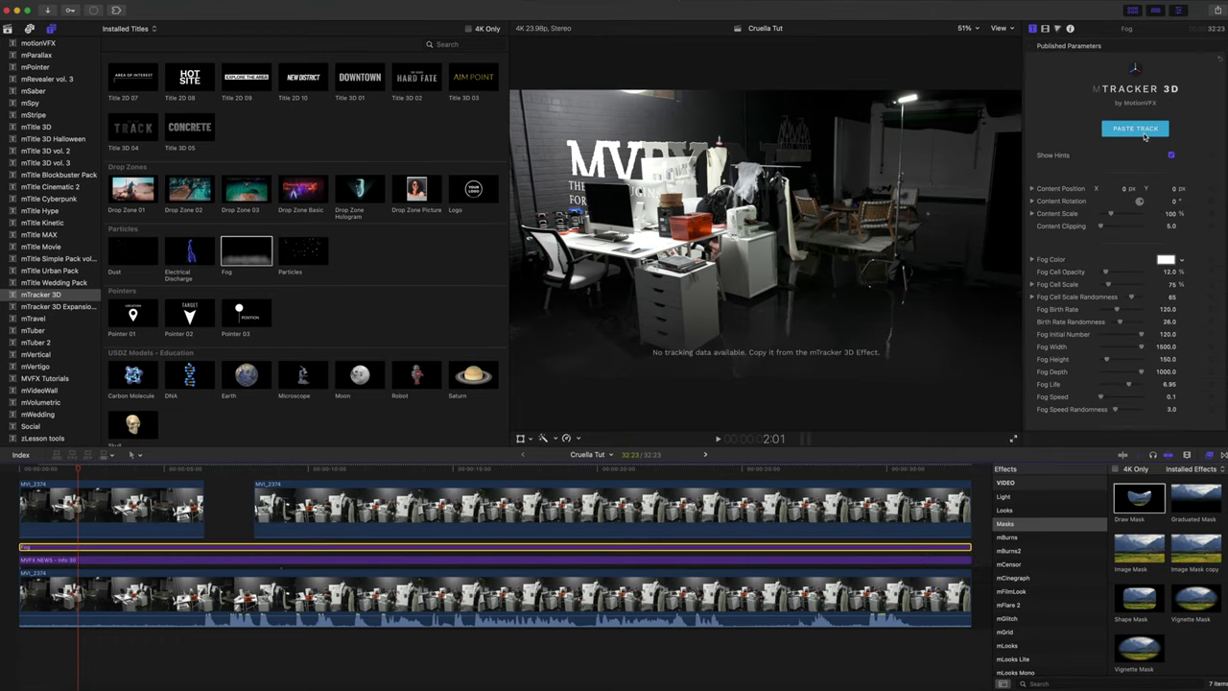
left_click(1143, 133)
left_click(1135, 128)
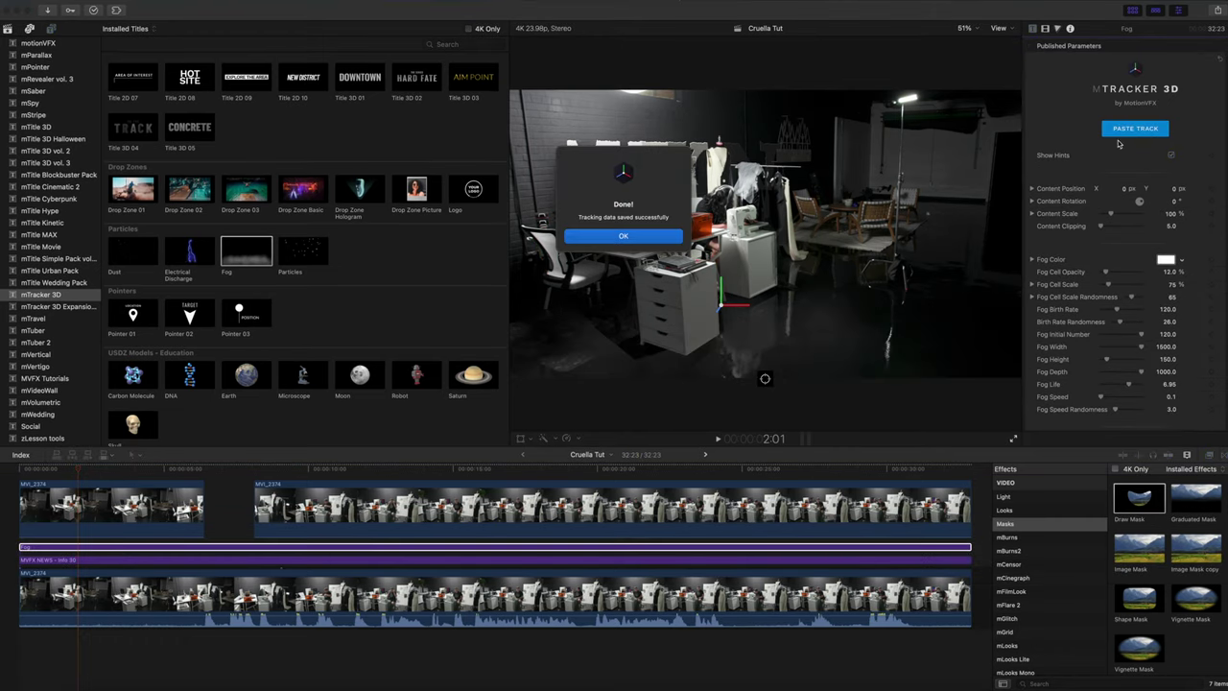
left_click(636, 236)
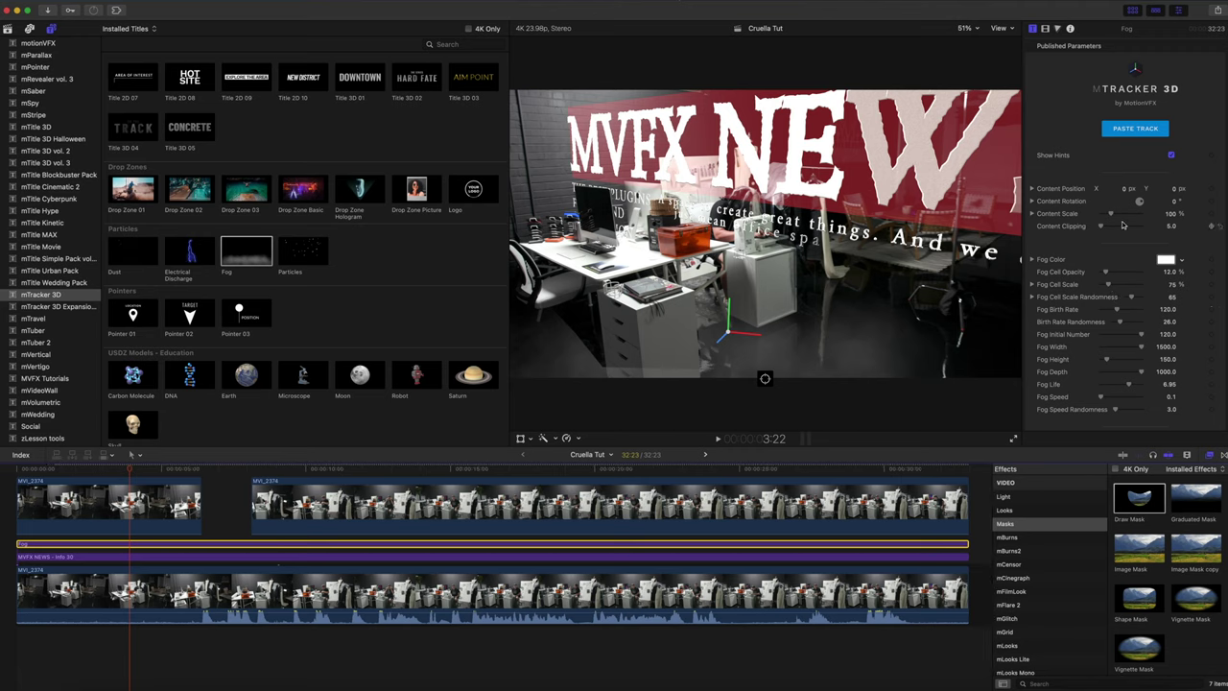
Enlarge the Fog generator's Content Scale from 100% to about 302%
left_click_drag(1129, 215, 1135, 215)
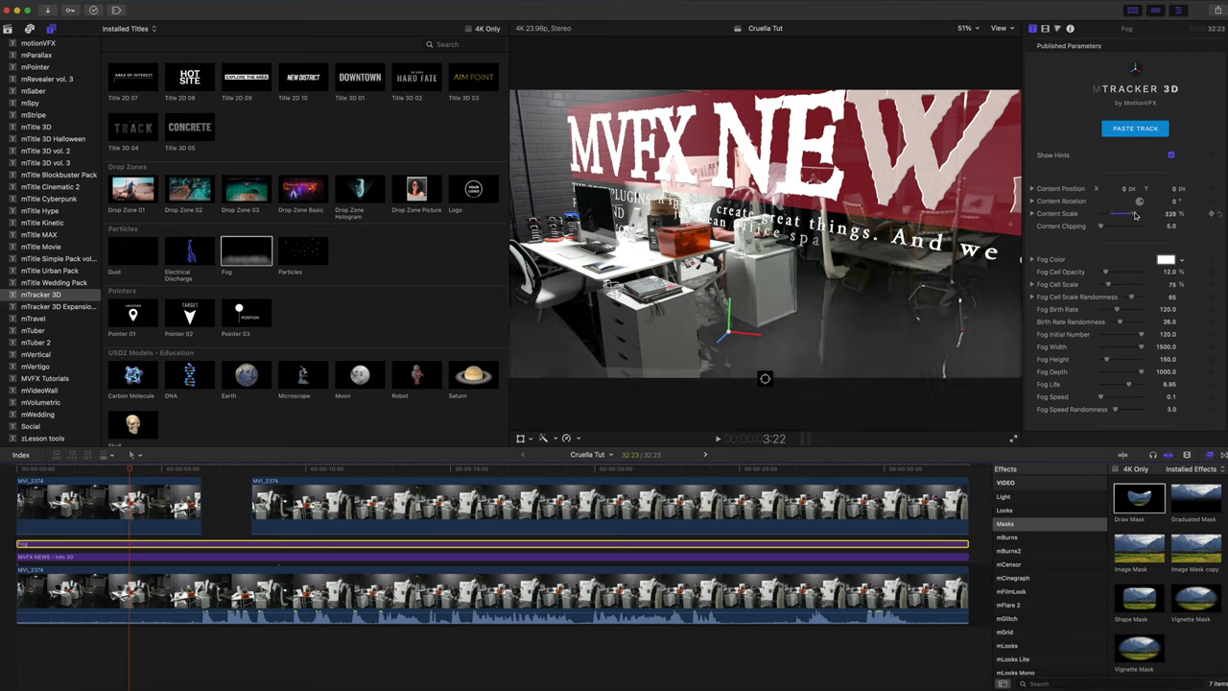